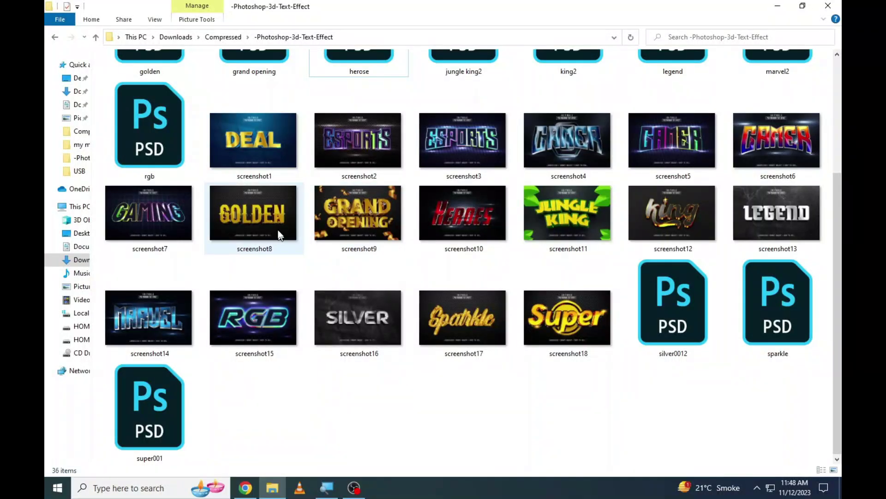
Open screenshot1.jpg, the gold DEAL preview, in the photo viewer
double_click(246, 155)
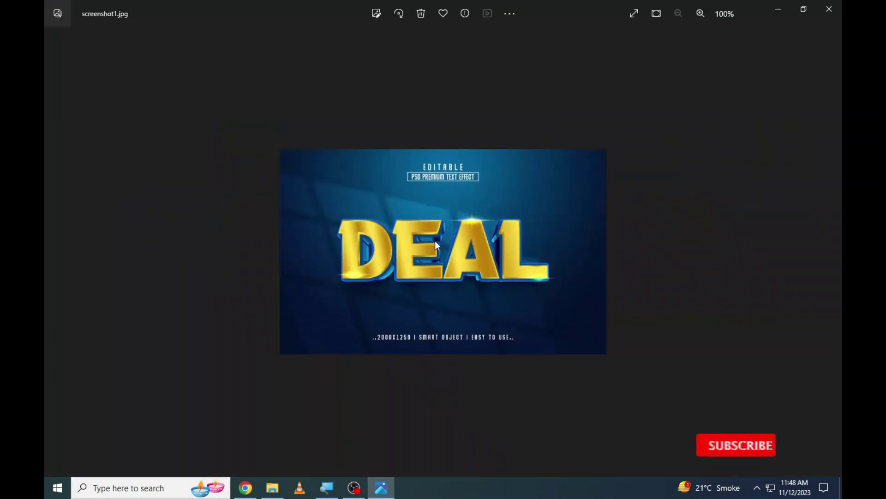
Flip back and forth through the first few previews after DEAL
key(Right)
key(Right)
key(Right)
key(Right)
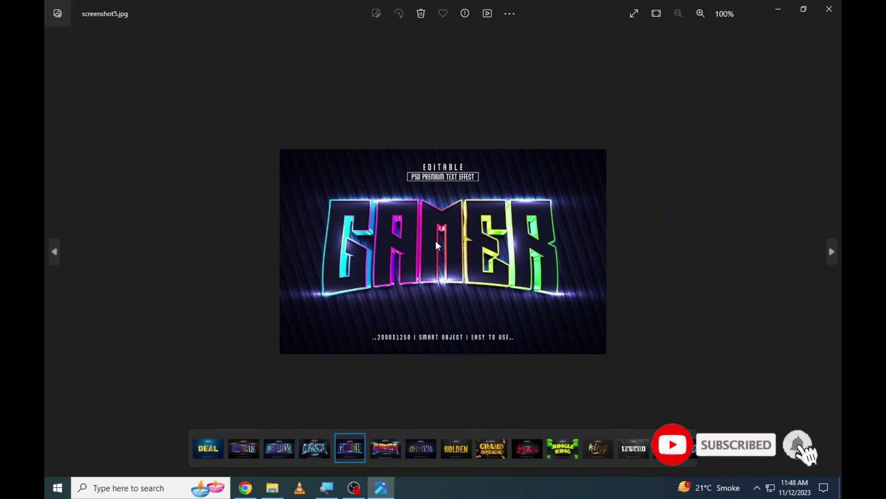
key(Right)
key(Right)
key(Right)
key(Right)
key(Right)
key(Right)
key(Right)
key(Right)
key(Right)
key(Right)
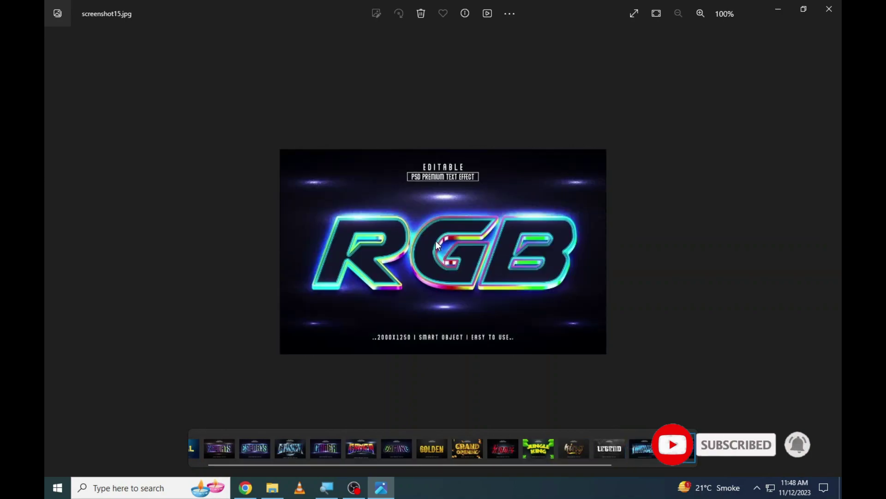
key(Right)
key(Right)
key(Right)
key(Left)
key(Left)
key(Left)
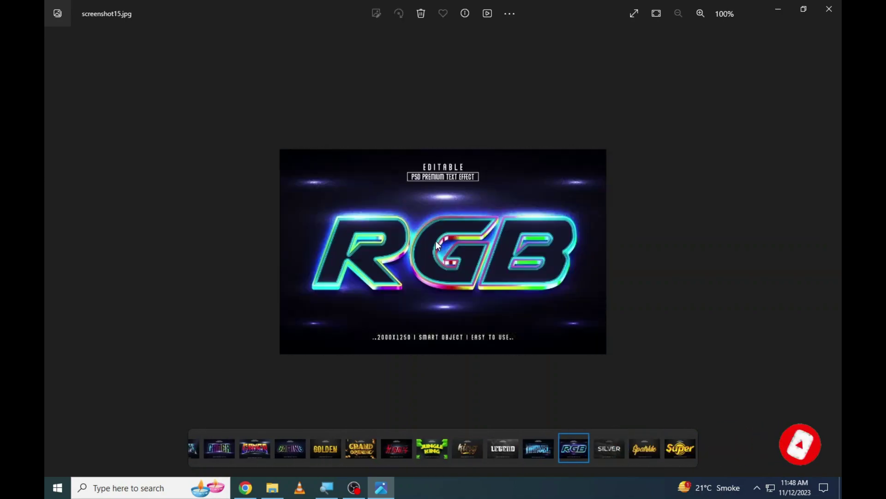
key(Left)
key(Left)
key(Left)
key(Left)
key(Left)
key(Left)
key(Left)
key(Left)
key(Left)
key(Right)
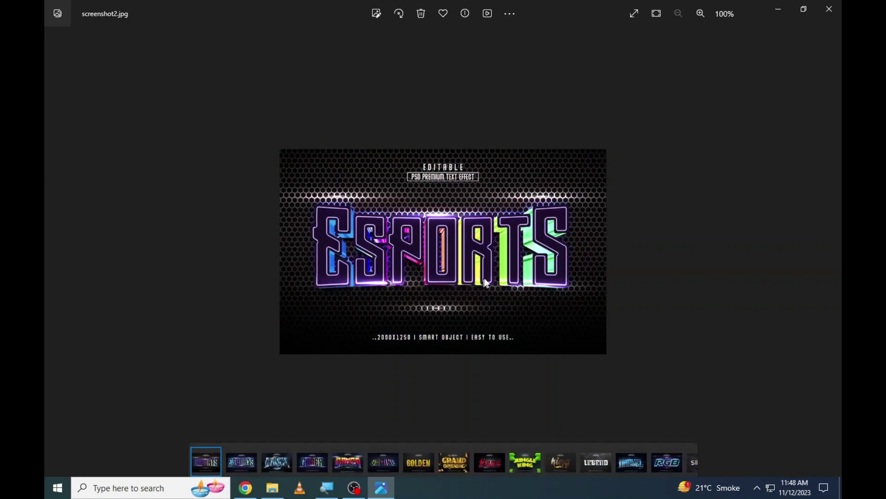
key(Right)
Zoom in and out on the ESPORTS, GAMER, neon GAMER, GAMING, GOLDEN and GRAND OPENING previews
key(ctrl+plus)
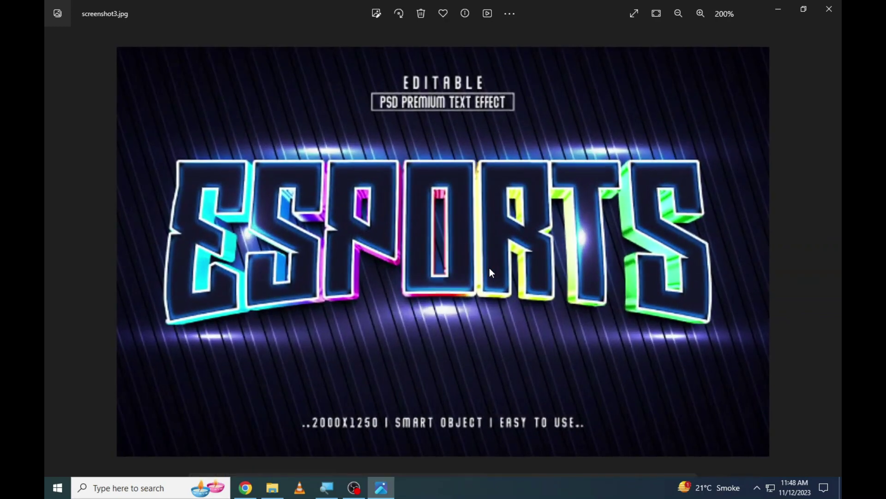
key(ctrl+minus)
key(Right)
key(ctrl+plus)
key(ctrl+minus)
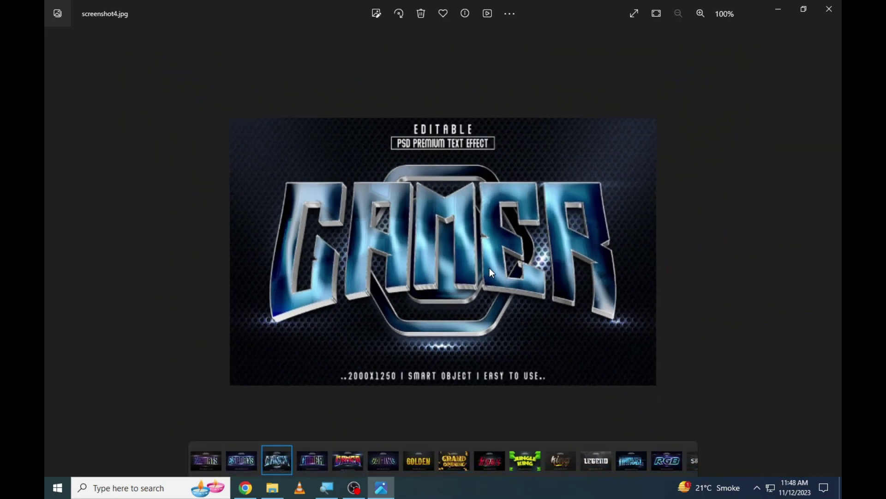
key(Right)
key(ctrl+plus)
key(ctrl+minus)
key(Right)
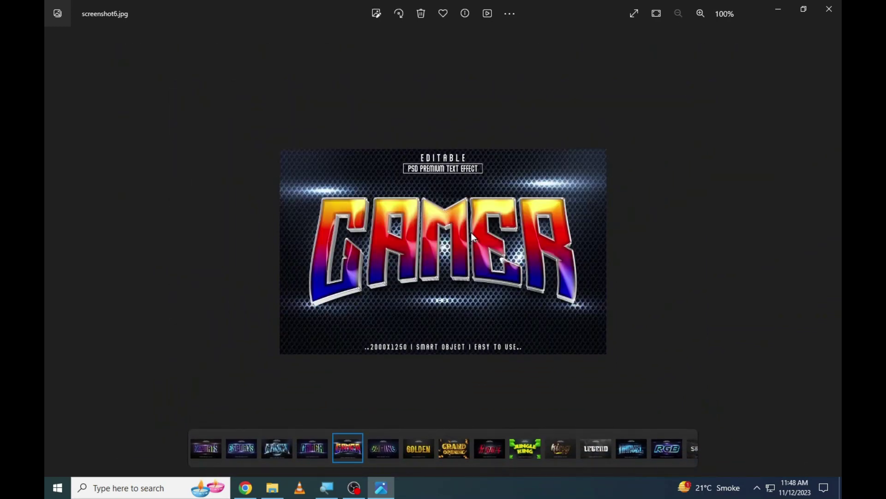
key(ctrl+plus)
key(ctrl+minus)
key(Right)
key(ctrl+plus)
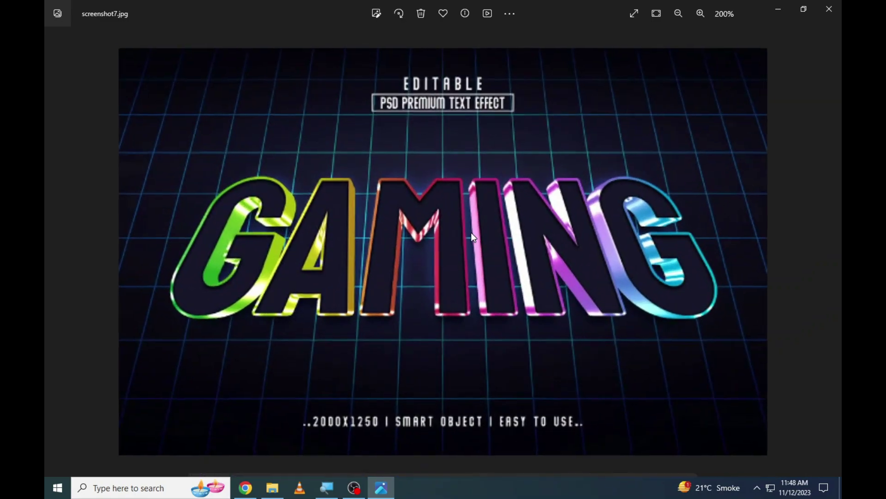
key(ctrl+minus)
key(Right)
key(ctrl+plus)
key(ctrl+minus)
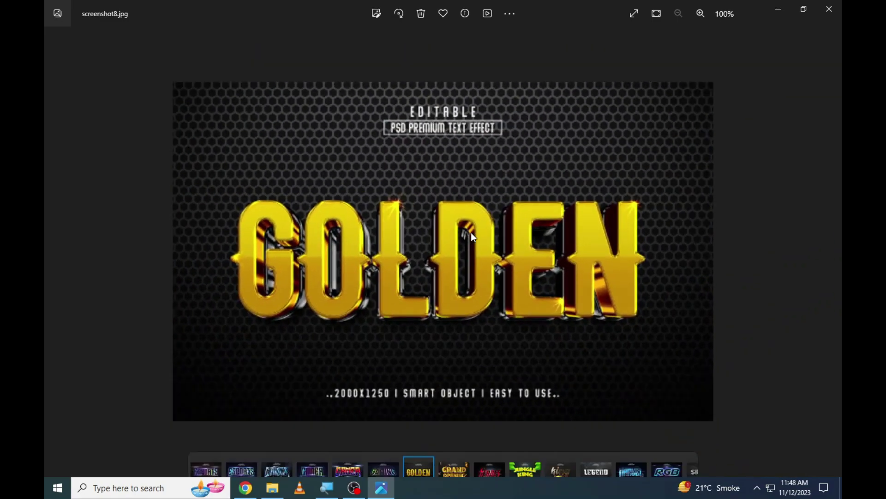
key(Right)
key(ctrl+plus)
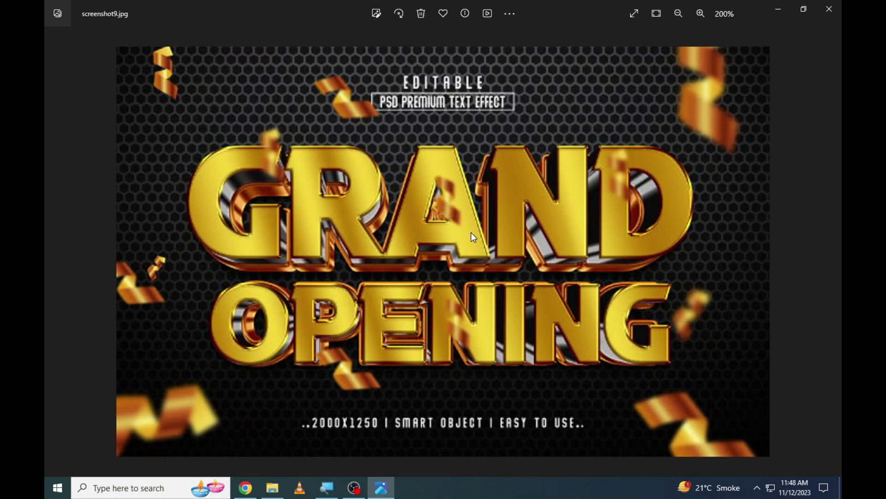
key(ctrl+minus)
Zoom through the HEROES to Super previews, then close the Photos viewer
key(Right)
key(Right)
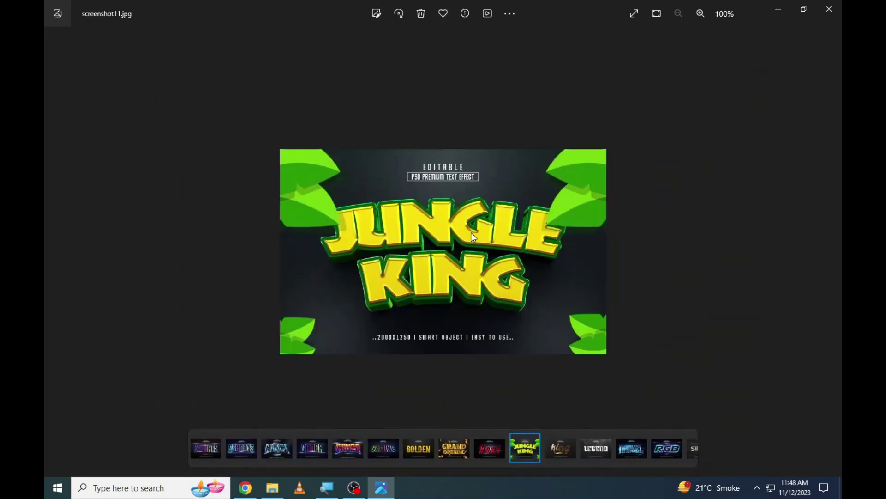
key(ctrl+plus)
key(ctrl+minus)
key(Right)
key(ctrl+plus)
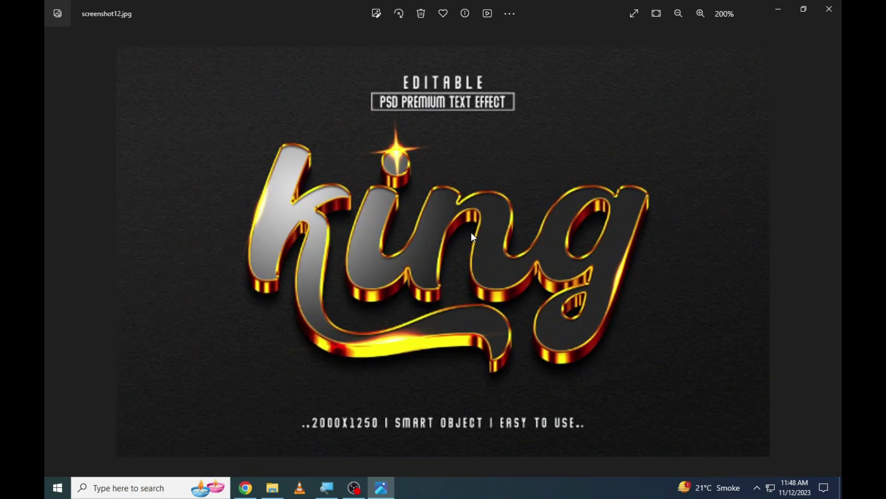
key(Right)
key(ctrl+plus)
key(Right)
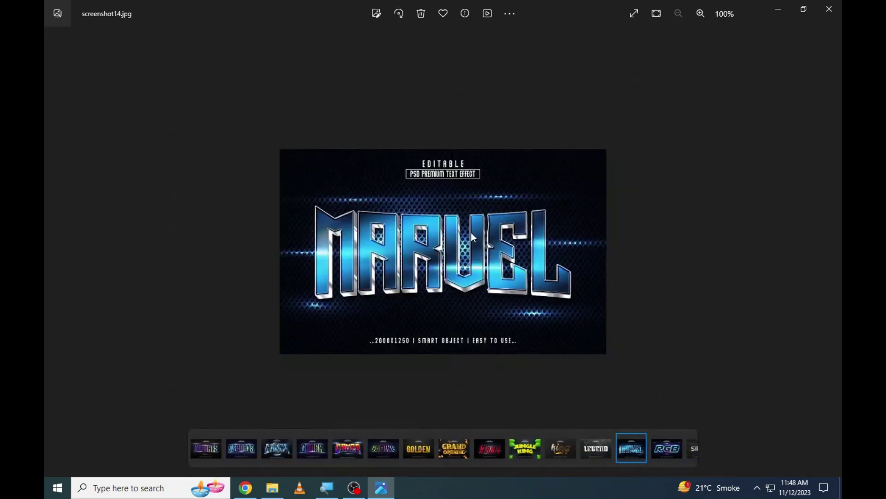
key(ctrl+plus)
key(ctrl+minus)
key(Right)
key(ctrl+plus)
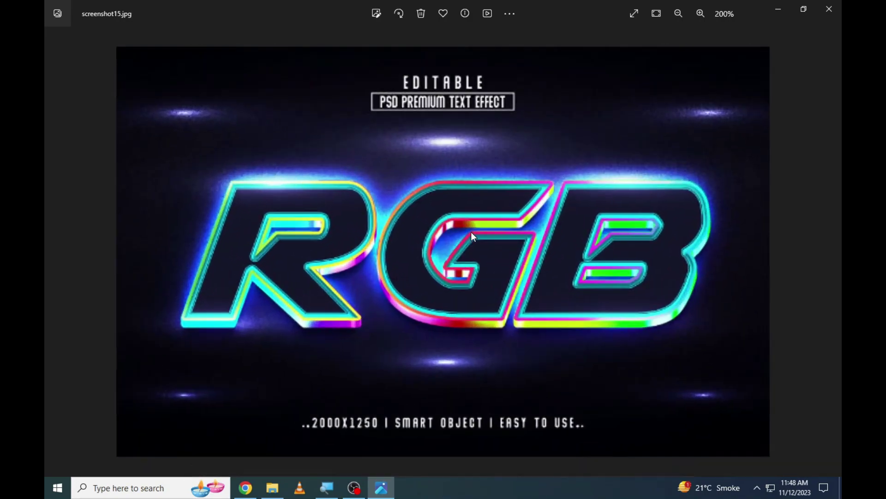
key(ctrl+minus)
key(Right)
key(ctrl+plus)
key(Right)
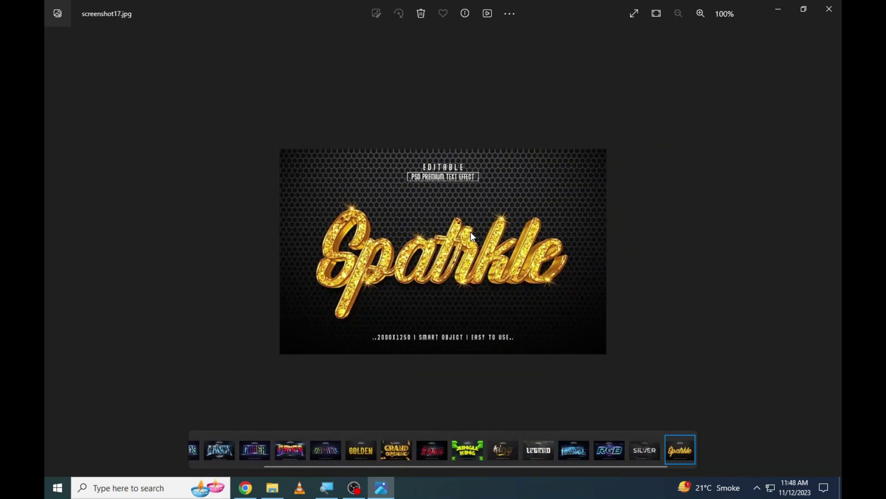
key(ctrl+plus)
key(Right)
key(ctrl+plus)
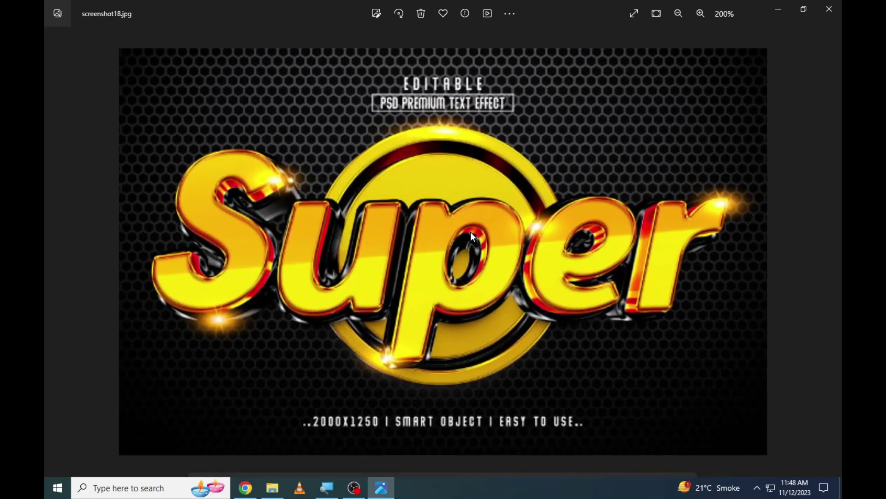
key(ctrl+minus)
click(829, 9)
Open deal.psd from the top of the template folder in Photoshop
scroll(350, 287, up, 3)
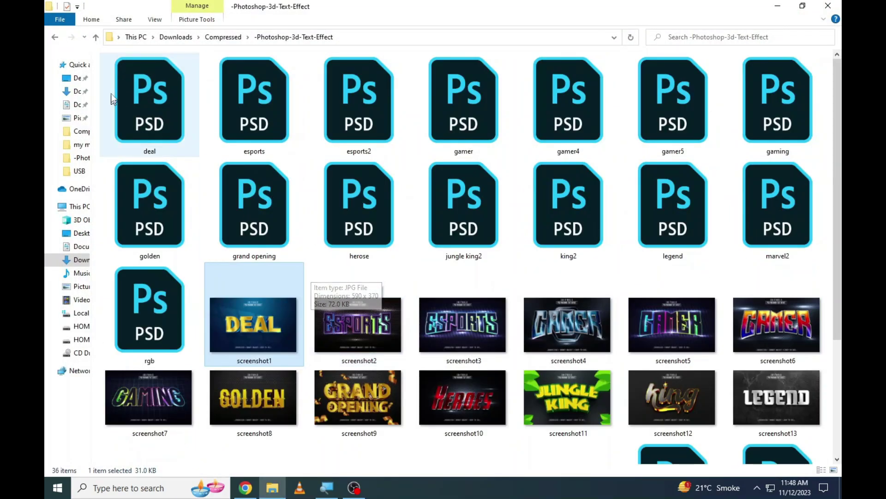
click(132, 95)
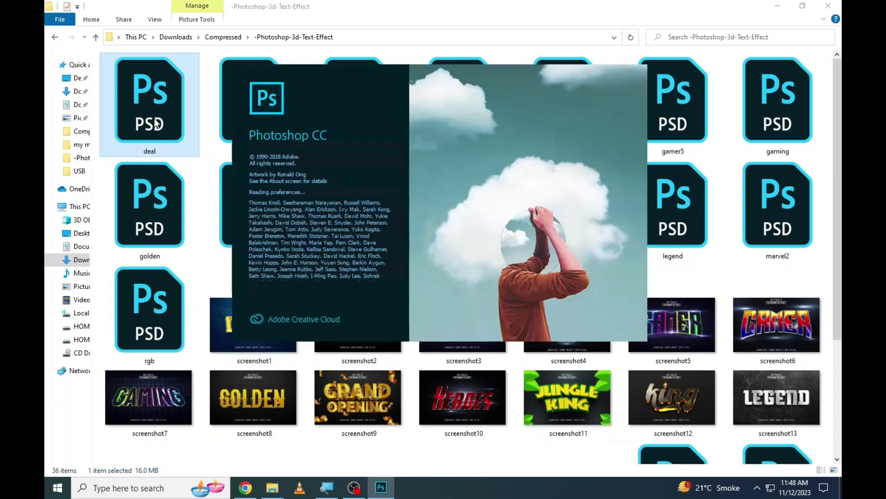
click(191, 207)
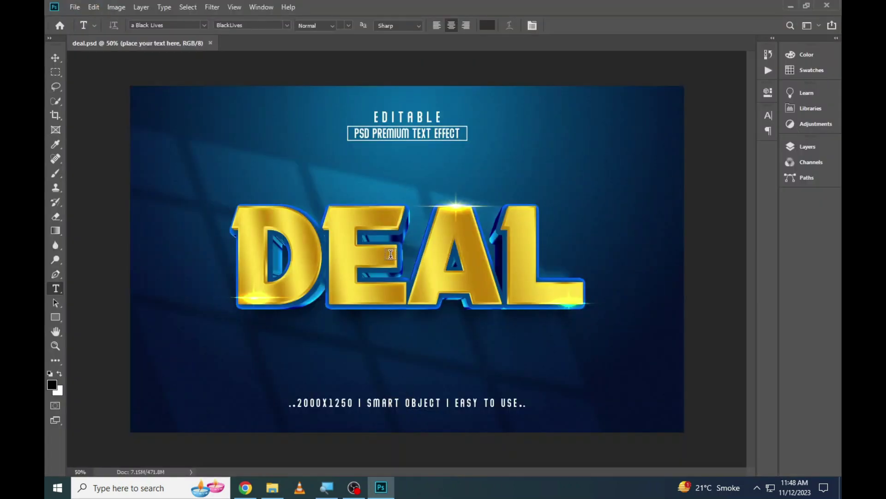
Dismiss the plugin panel and retype the smart object's DEAL text as AZHAR
click(812, 148)
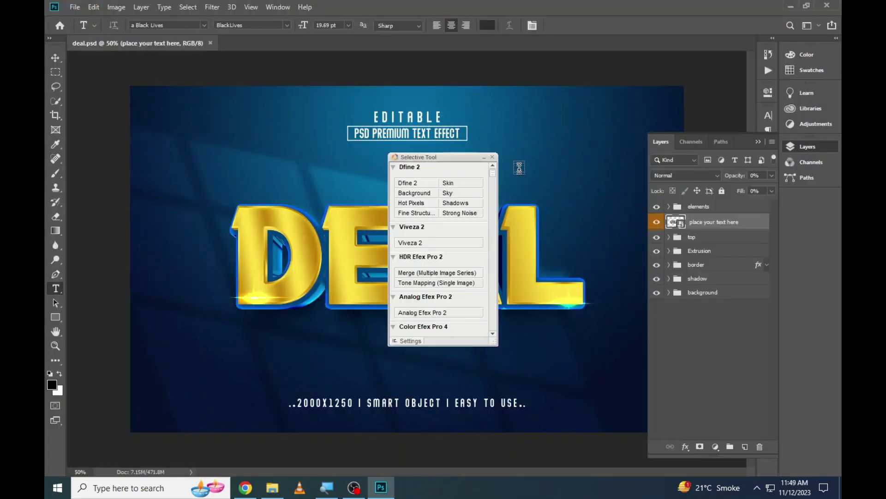
click(493, 158)
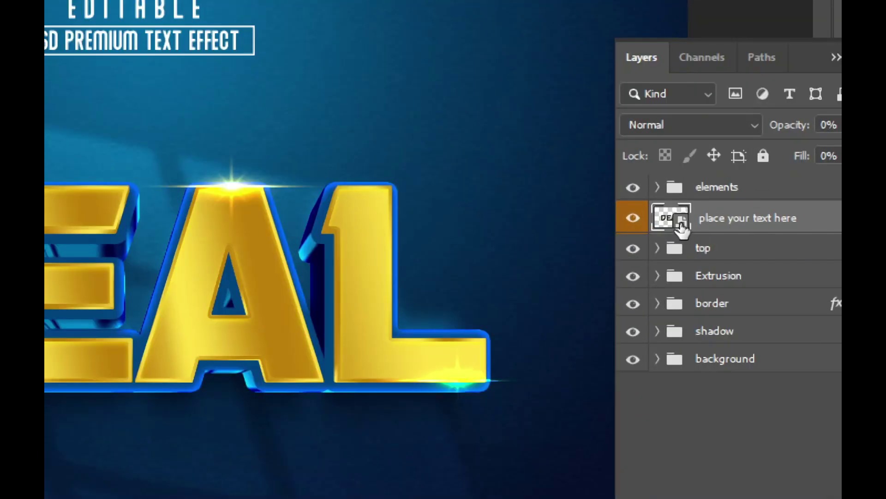
double_click(682, 226)
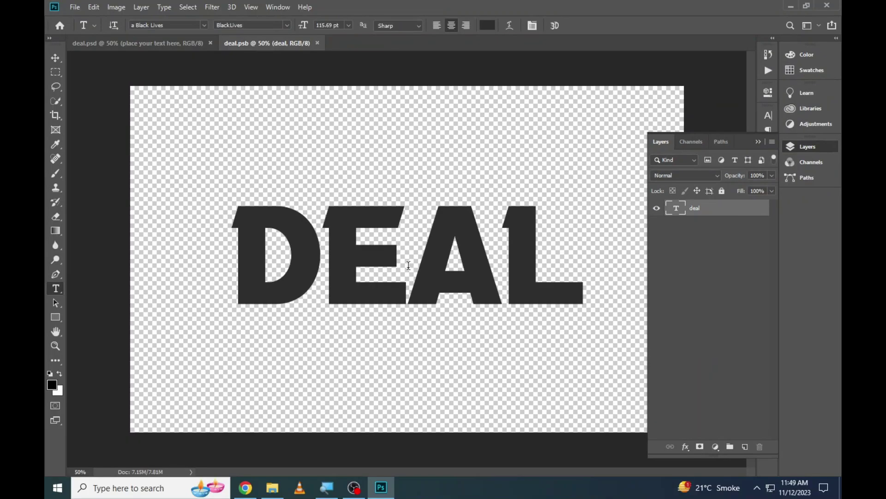
double_click(409, 265)
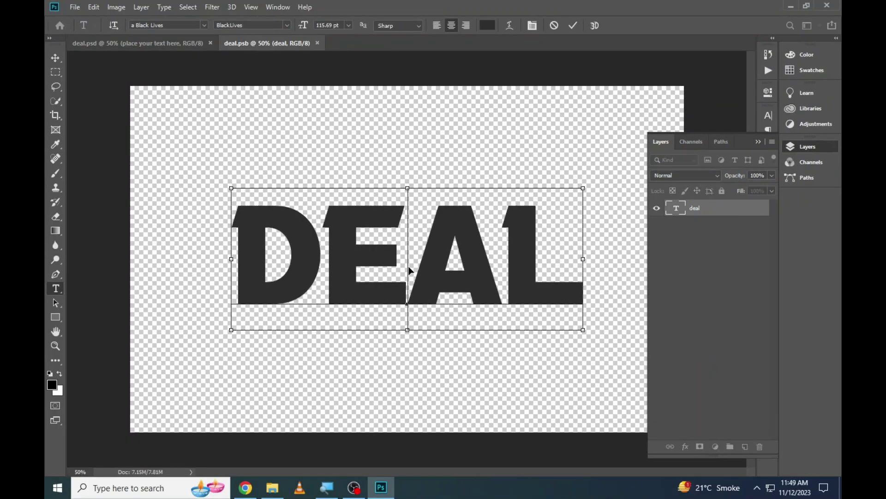
text(AZHAR)
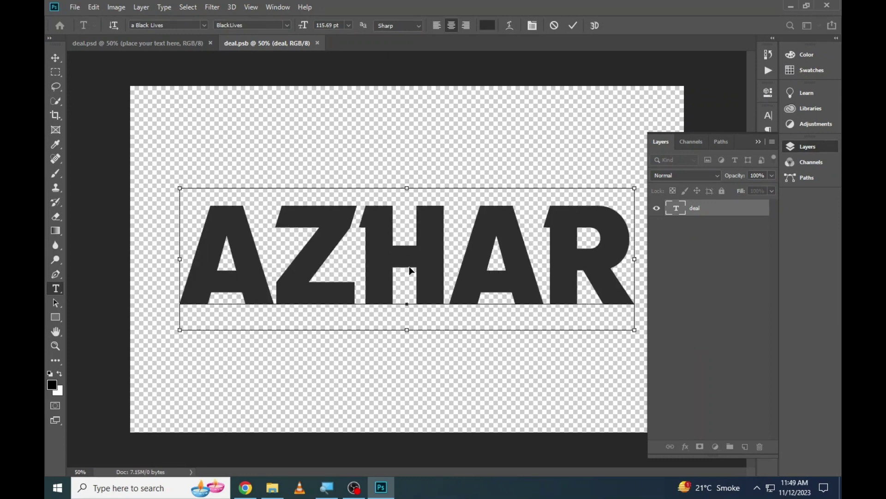
click(573, 25)
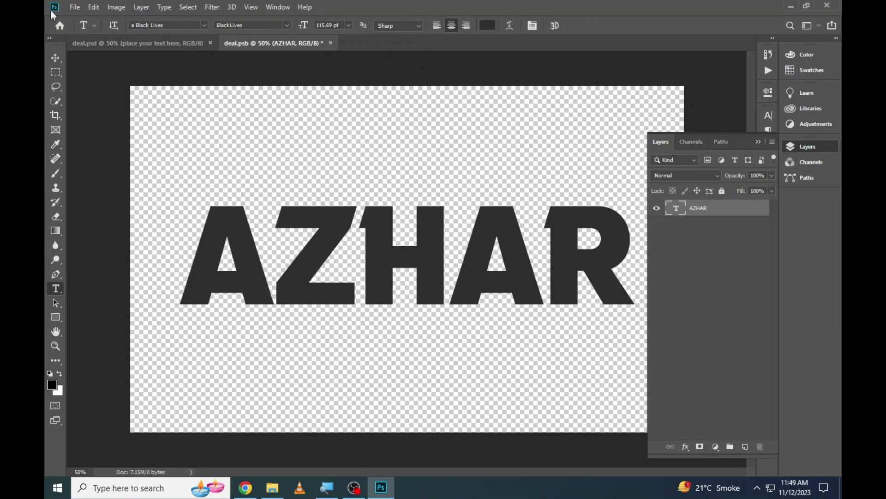
Save the edited smart object and return to deal.psd
click(74, 6)
click(110, 121)
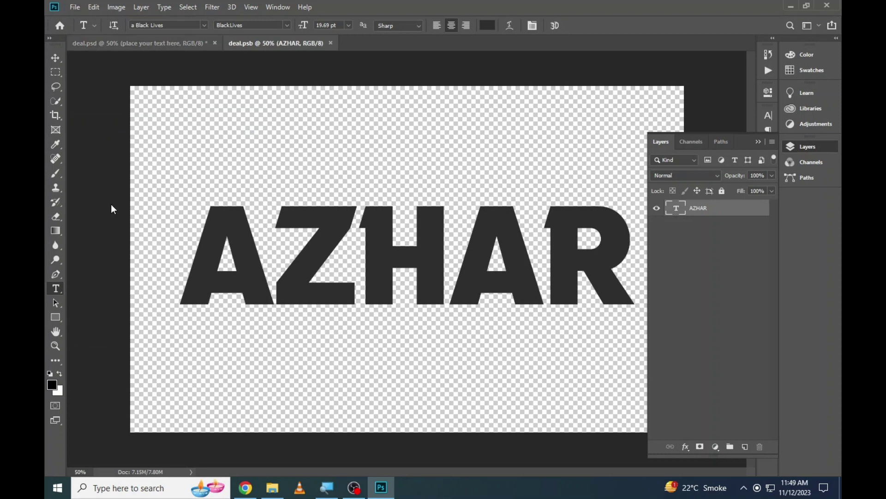
key(ctrl+Tab)
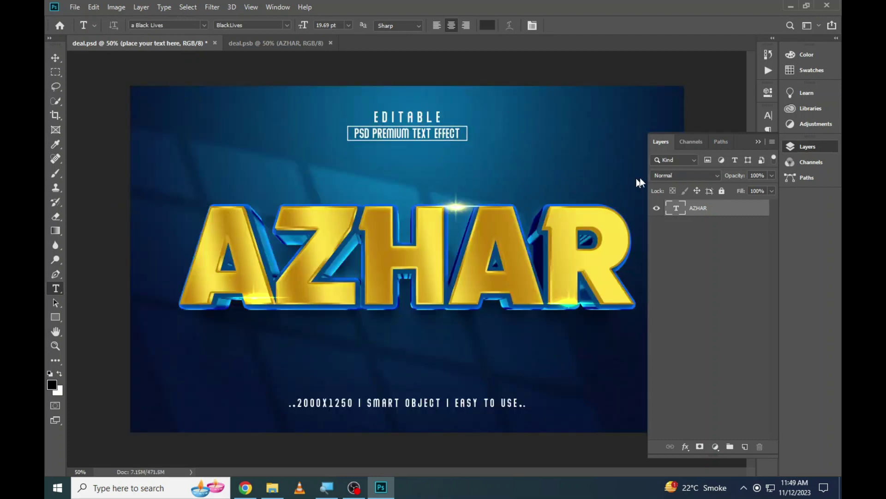
Fit the whole DEAL image on screen
click(56, 346)
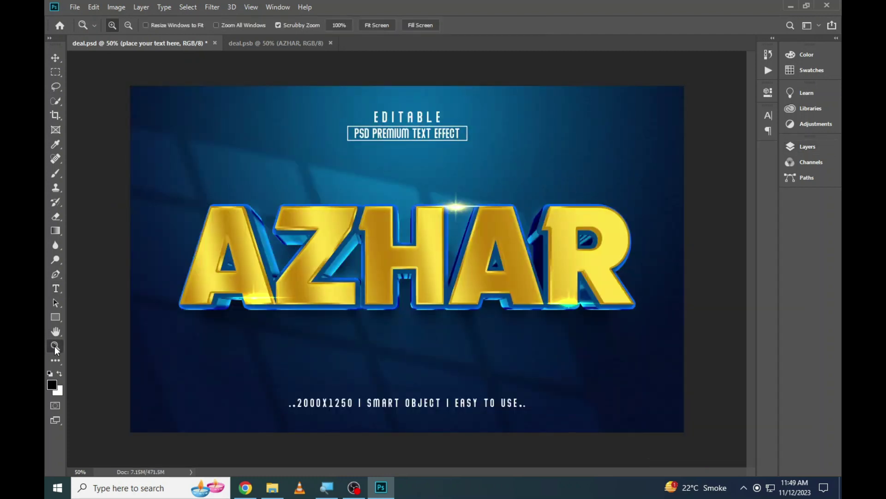
click(323, 266)
right_click(323, 265)
key(Escape)
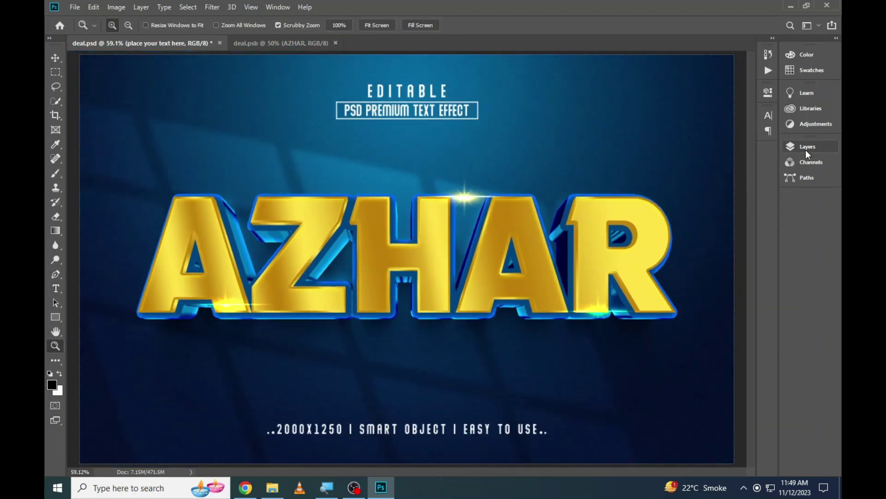
Expand the Extrusion, top, border and shadow layer groups and hide the EDITABLE caption texts
click(806, 146)
click(669, 250)
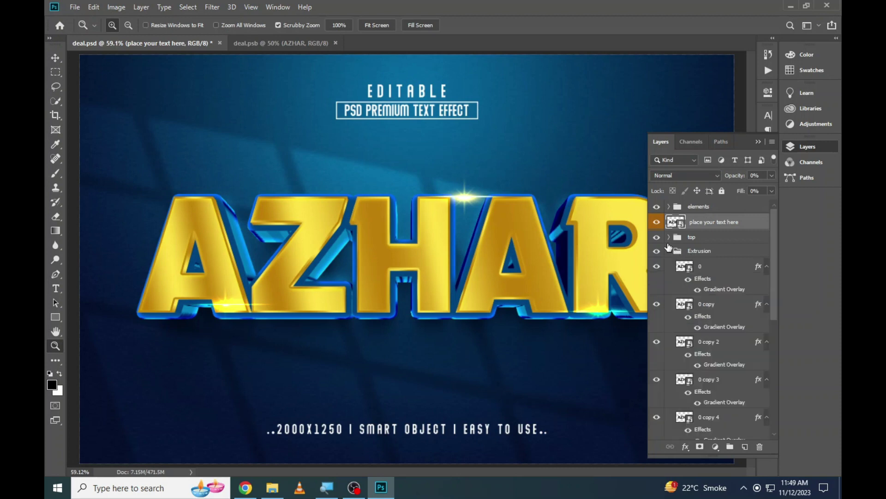
click(669, 237)
scroll(674, 249, down, 2)
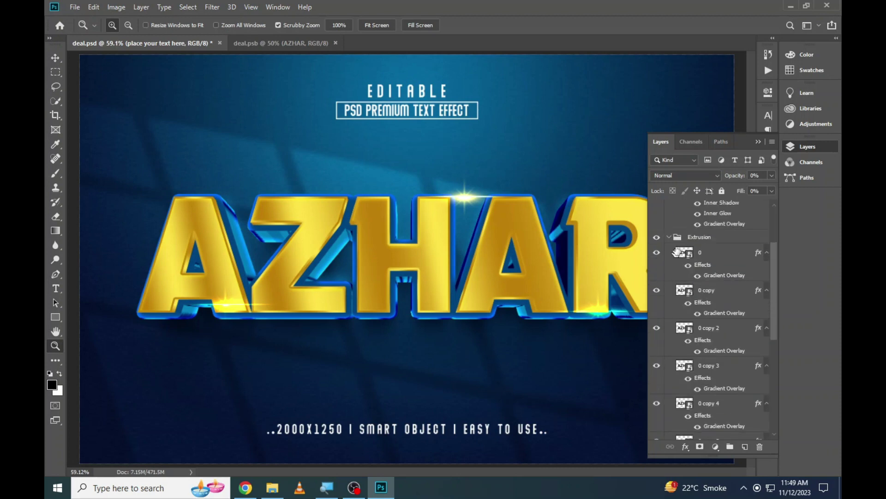
scroll(667, 293, down, 3)
scroll(660, 304, down, 2)
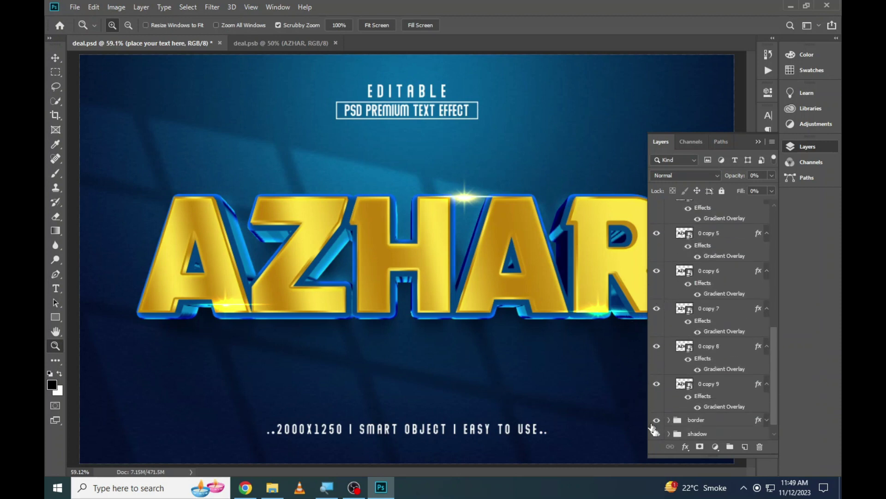
click(669, 420)
scroll(669, 397, down, 3)
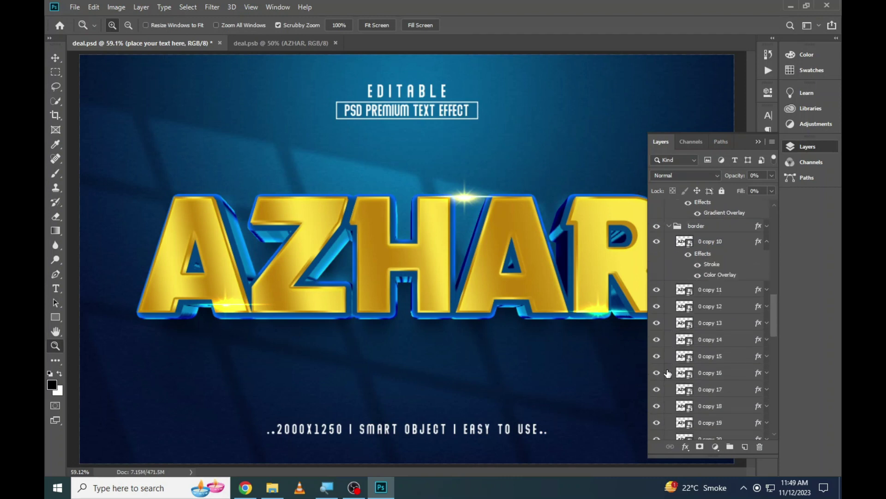
scroll(669, 384, down, 3)
scroll(667, 374, down, 3)
scroll(667, 374, down, 3)
scroll(665, 373, down, 3)
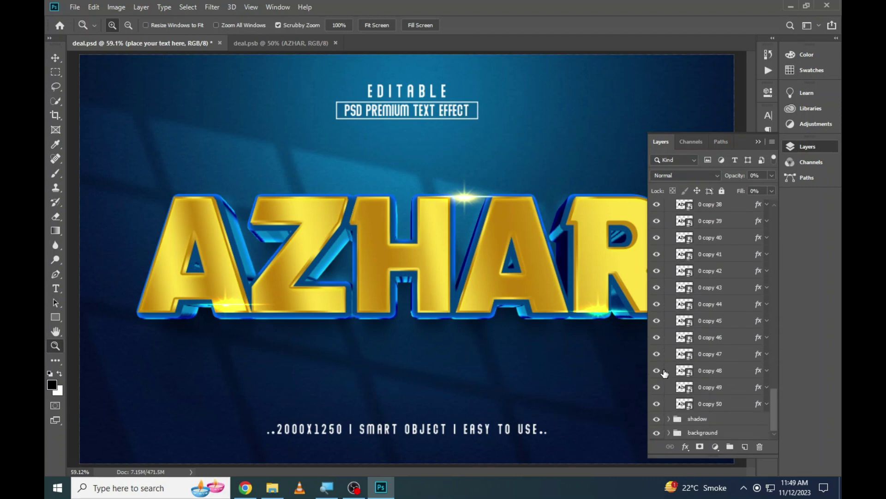
click(670, 419)
scroll(668, 389, down, 3)
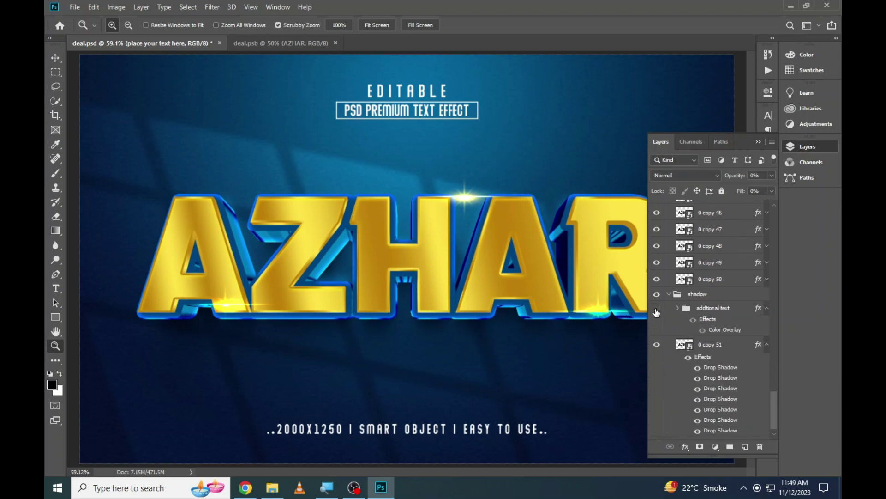
click(656, 311)
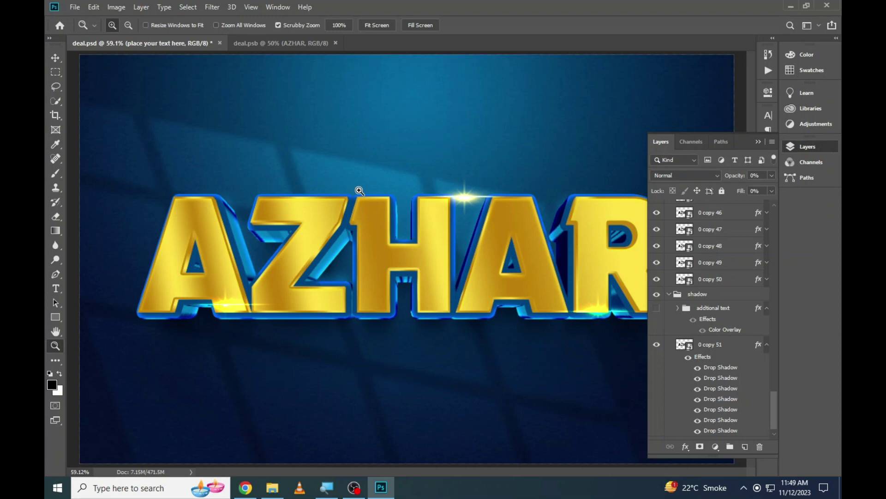
Close deal.psd, answer the save prompt, and open gamer4.psd from the template folder
right_click(360, 191)
click(368, 198)
click(220, 43)
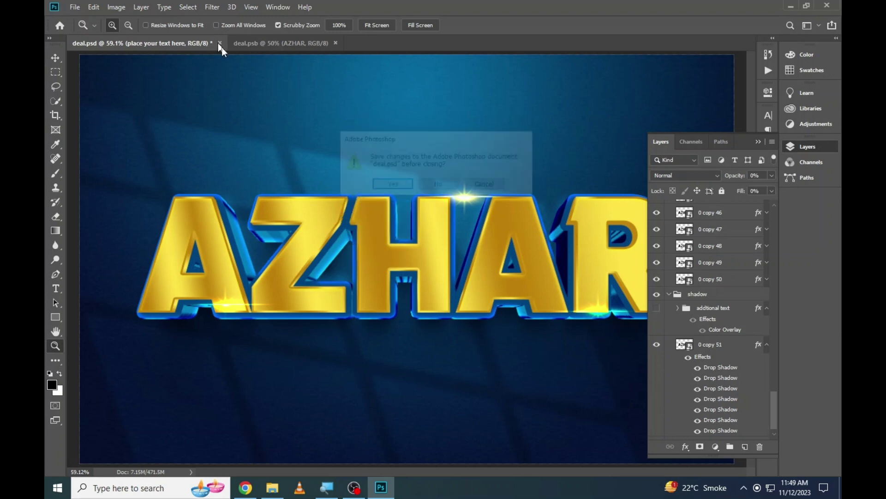
click(432, 186)
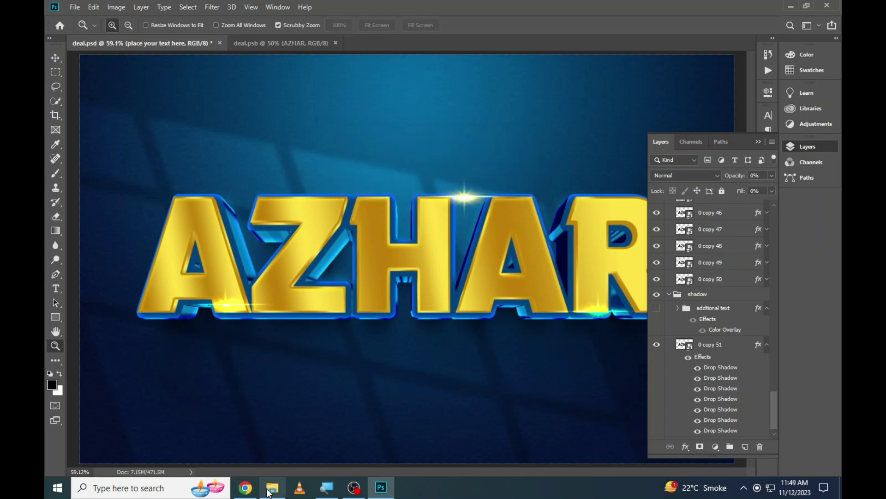
click(272, 487)
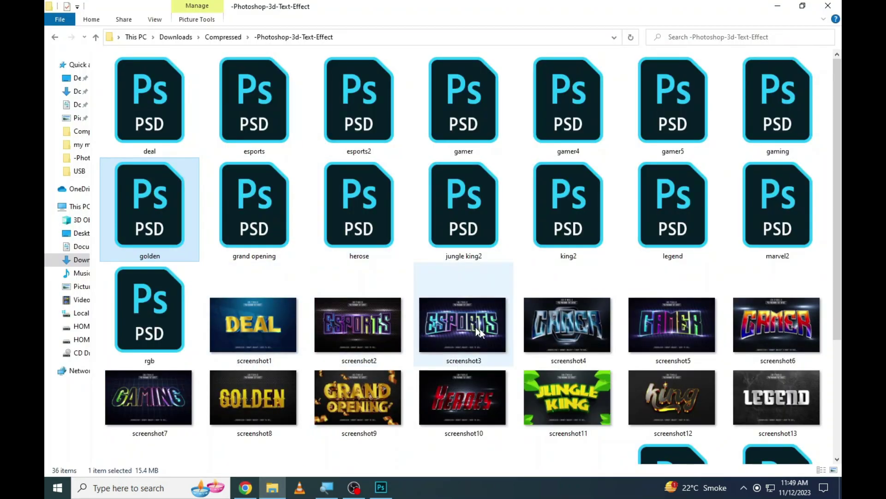
double_click(572, 118)
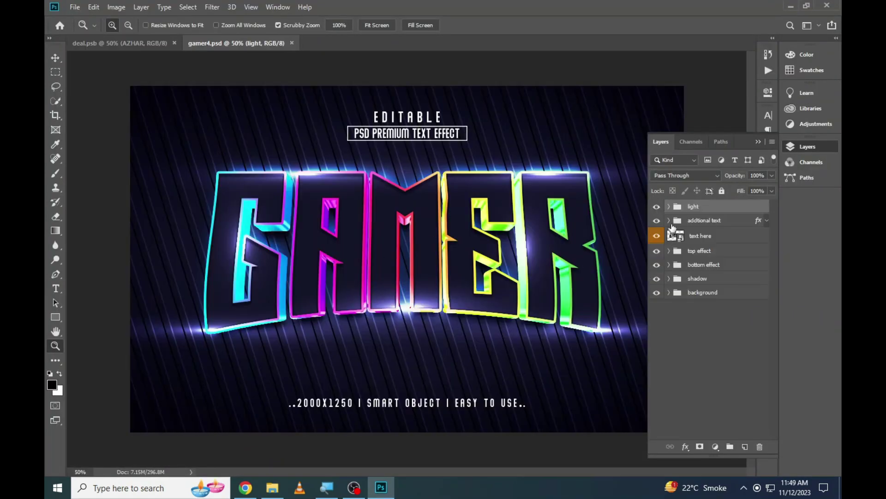
Retype the text here smart object's GAMER as AZHAR and save it back into gamer4.psd
double_click(677, 238)
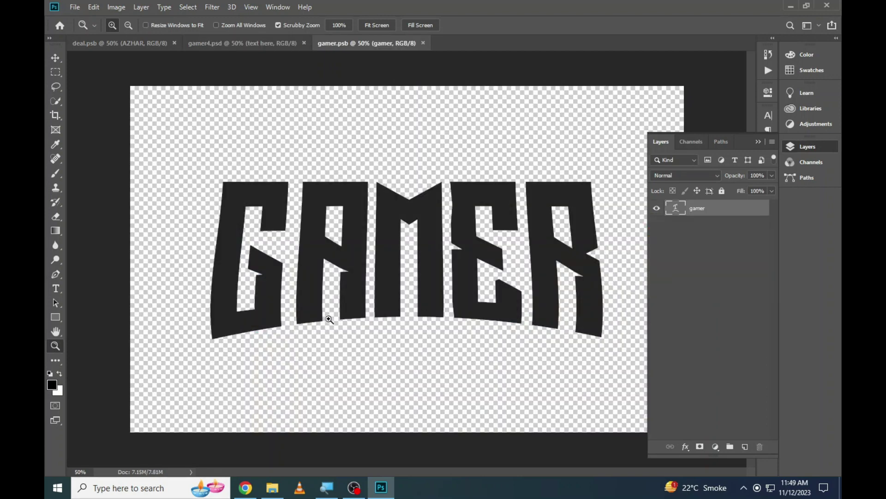
click(55, 288)
double_click(329, 231)
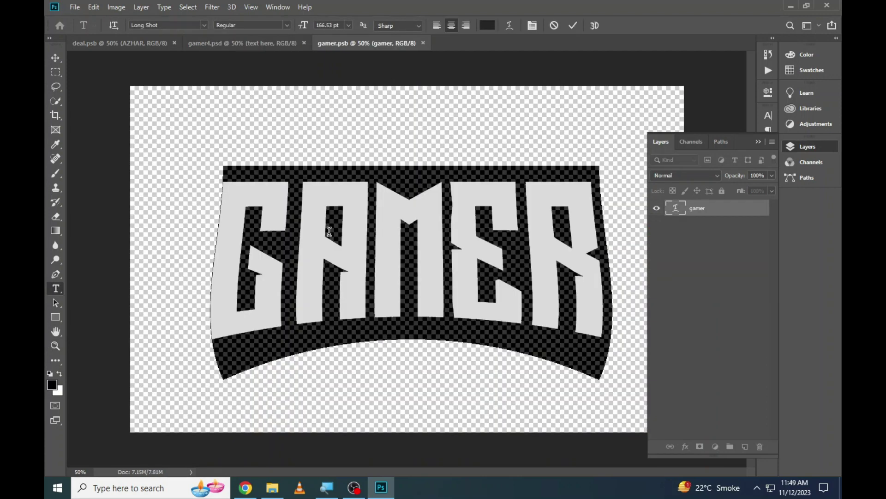
text(AZHAR)
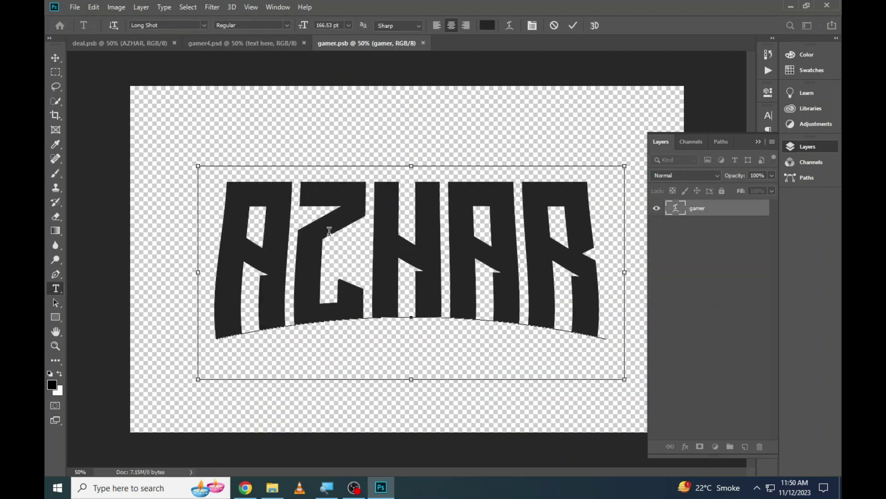
click(246, 72)
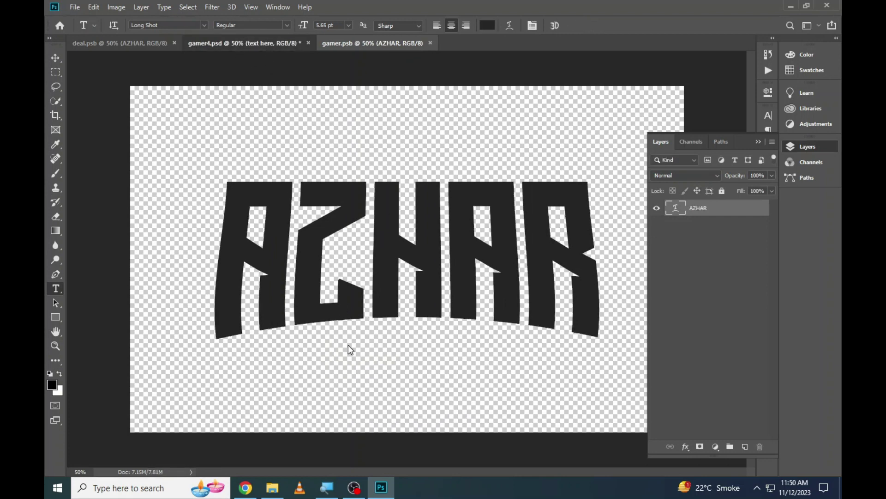
key(ctrl+w)
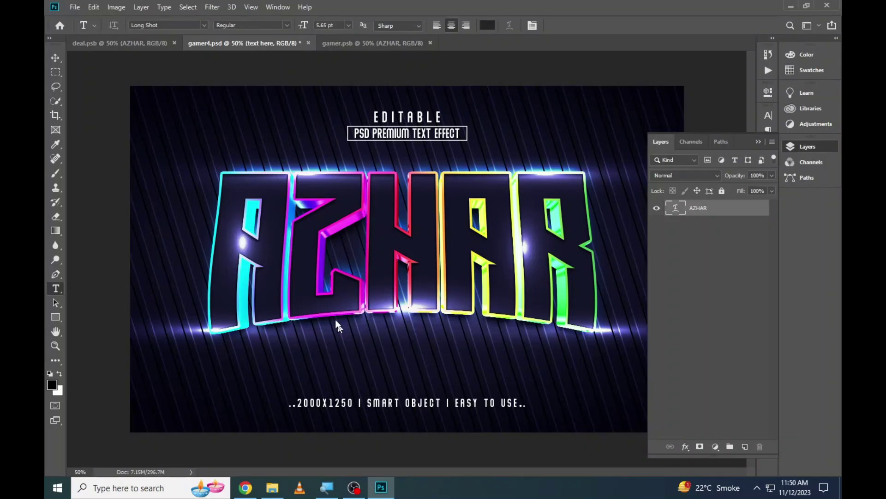
key(z)
click(451, 243)
right_click(338, 238)
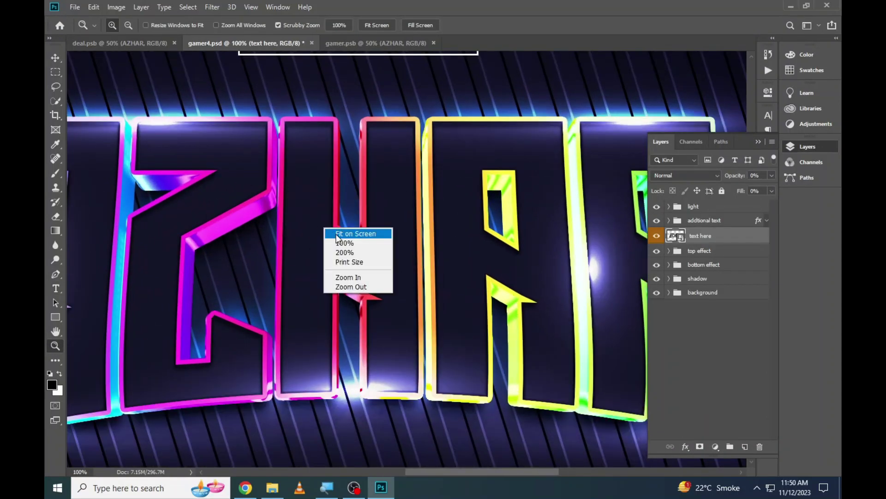
click(356, 234)
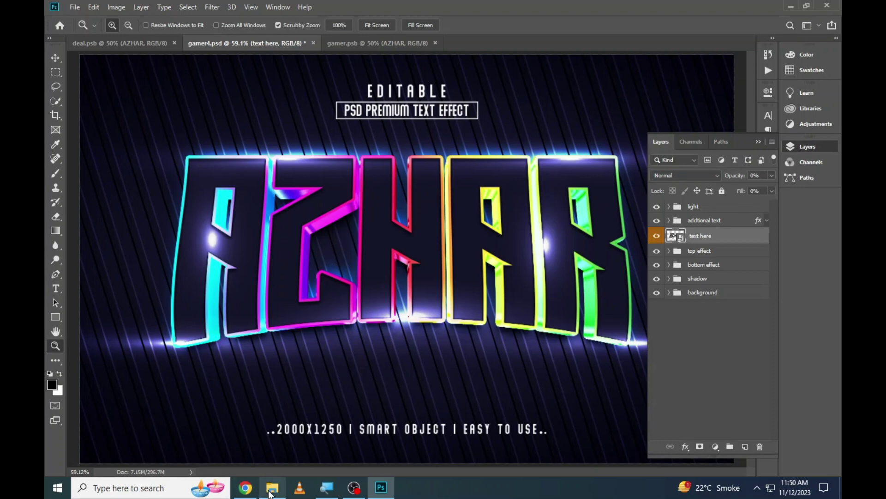
Open gaming.psd from the template folder in Photoshop
click(272, 487)
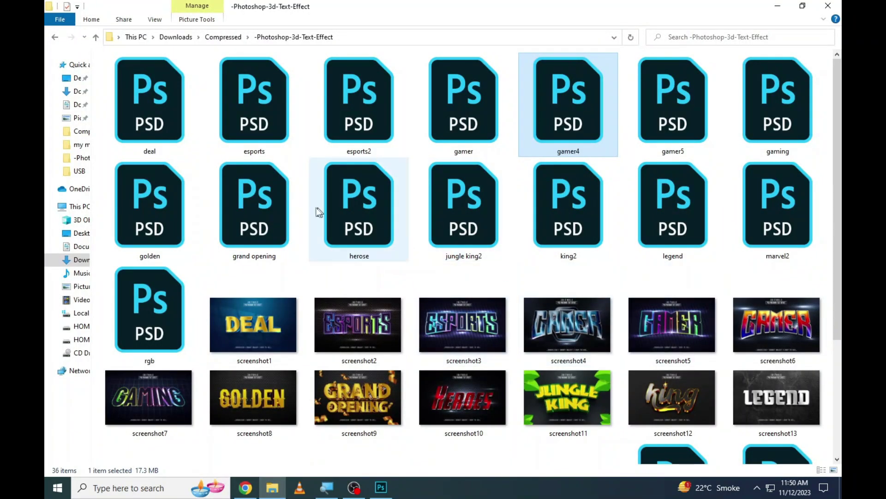
click(168, 212)
double_click(797, 124)
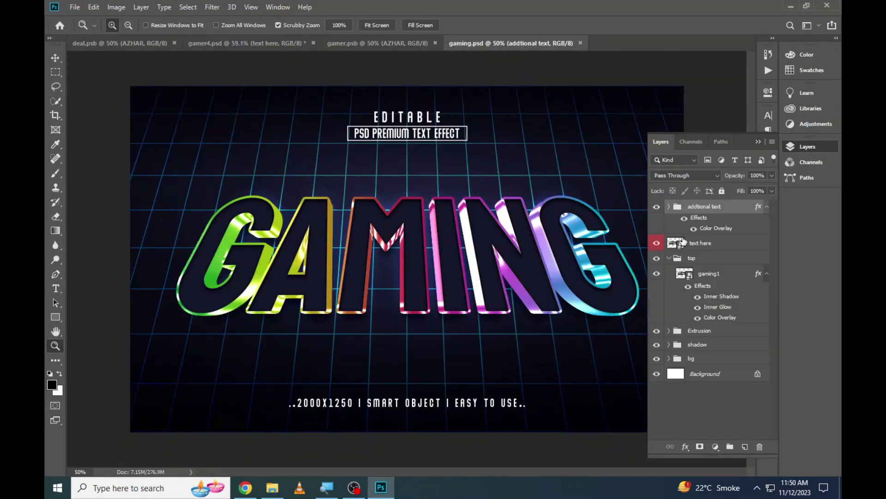
Replace the smart object's GAMING text with AYESHA and save it back into gaming.psd
double_click(677, 243)
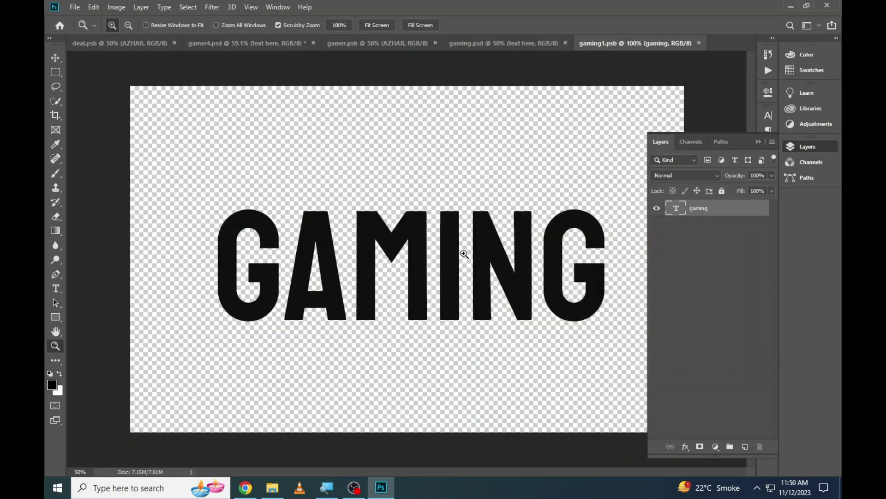
click(56, 289)
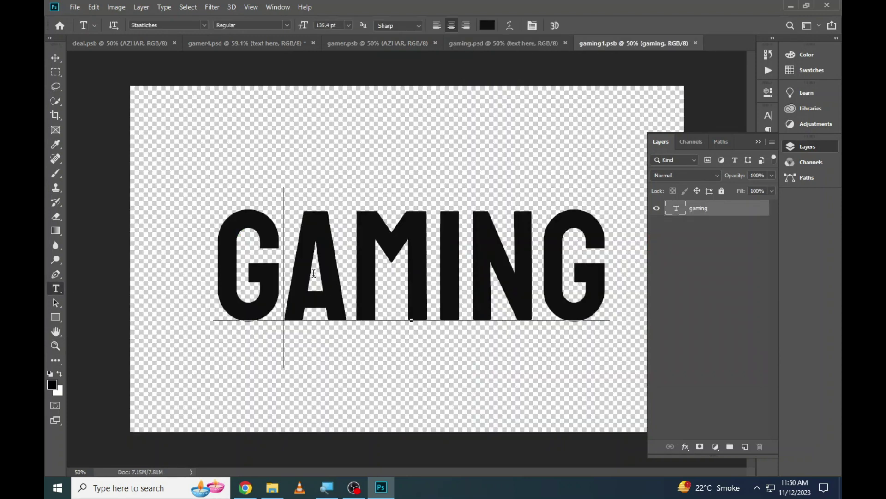
double_click(314, 273)
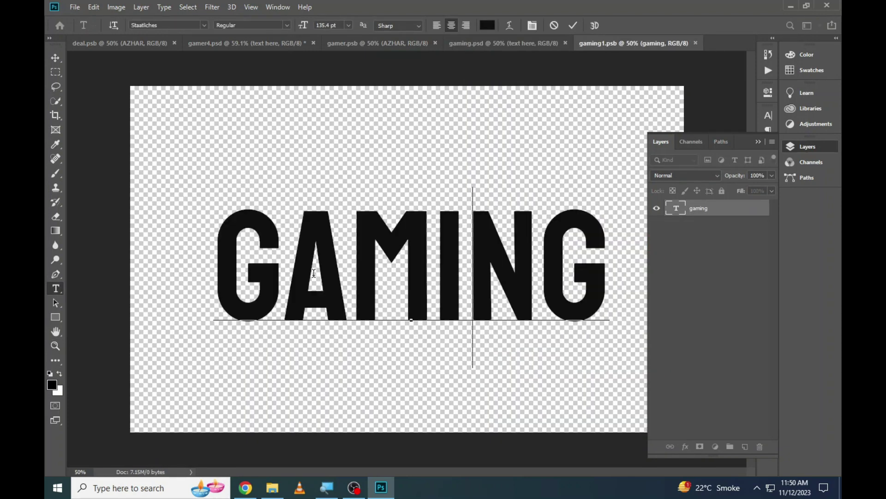
text(AYESHA)
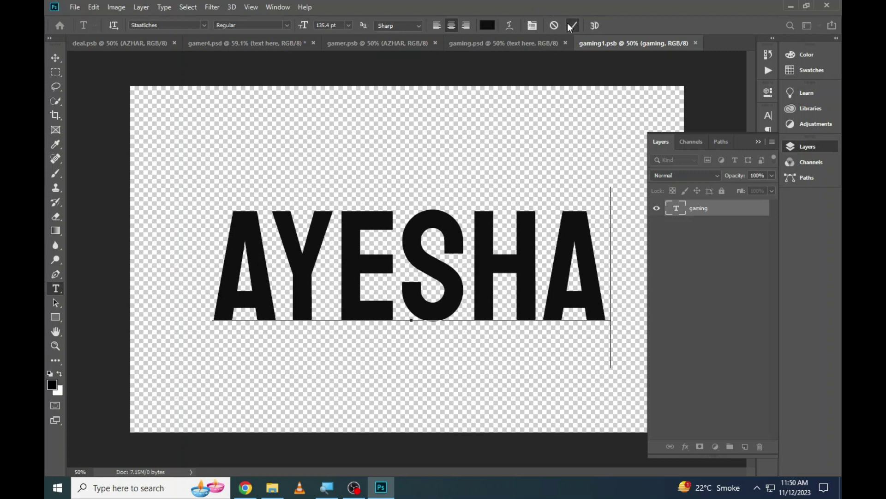
click(572, 26)
click(75, 7)
click(92, 121)
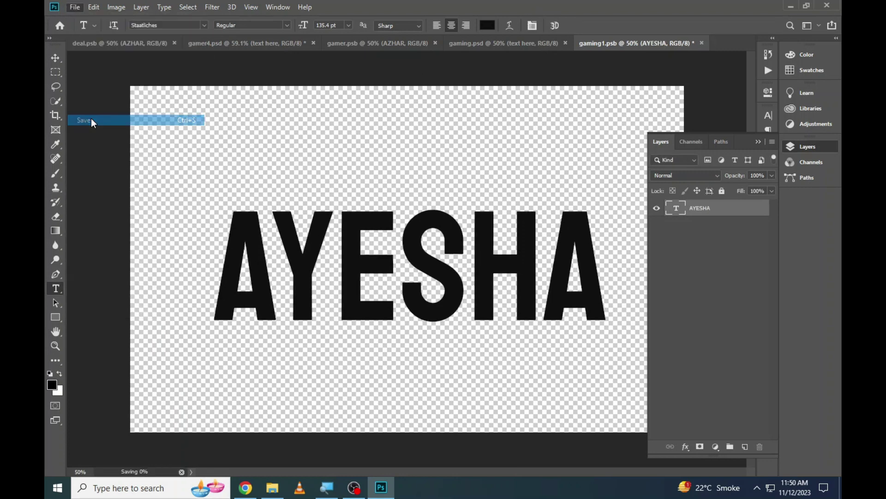
click(493, 44)
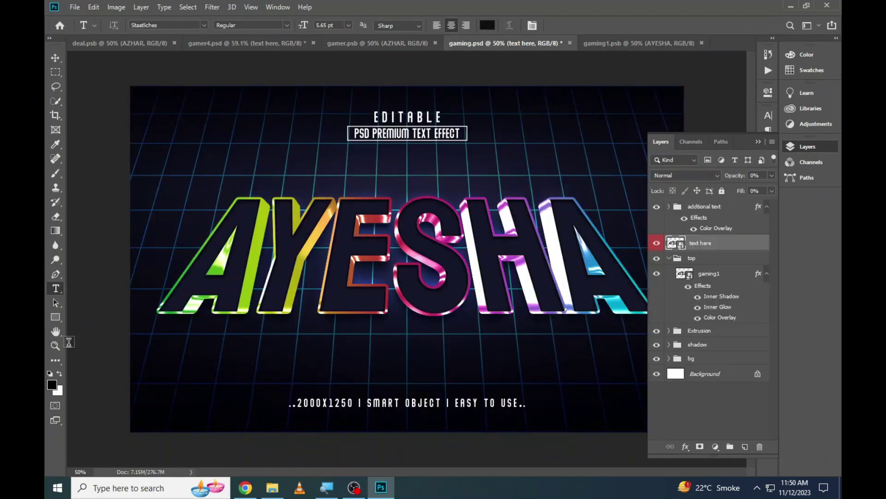
Inspect the AYESHA lettering up close and hide the EDITABLE headline and bottom caption
click(55, 346)
click(457, 215)
click(351, 233)
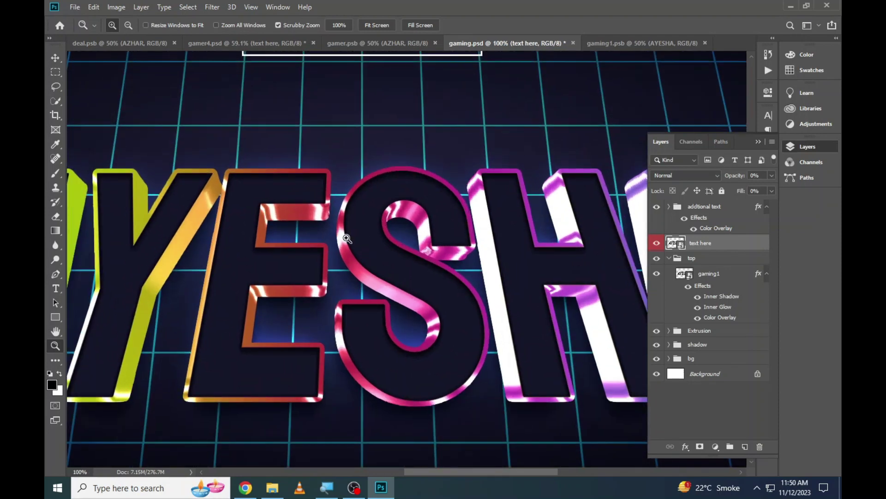
right_click(342, 232)
click(362, 235)
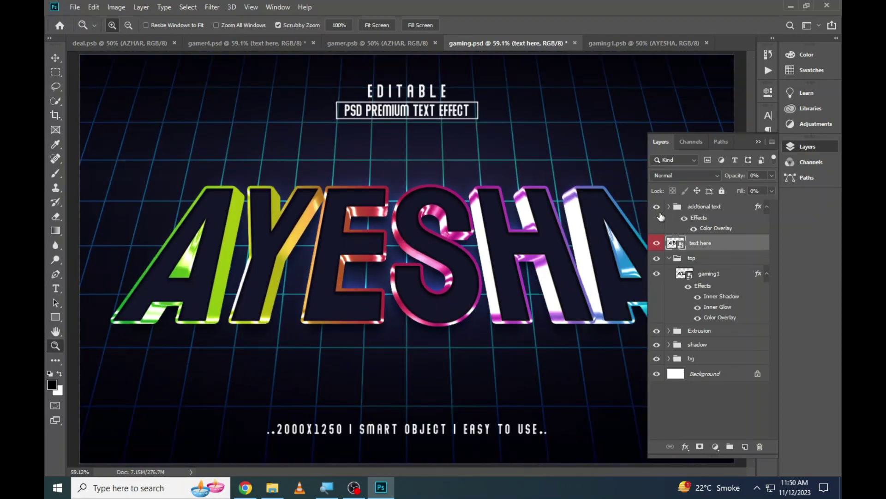
click(657, 207)
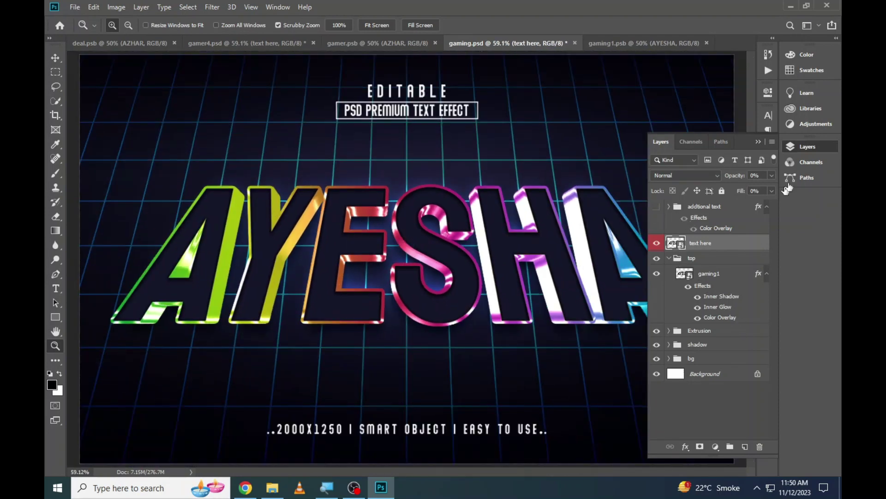
click(806, 147)
click(798, 147)
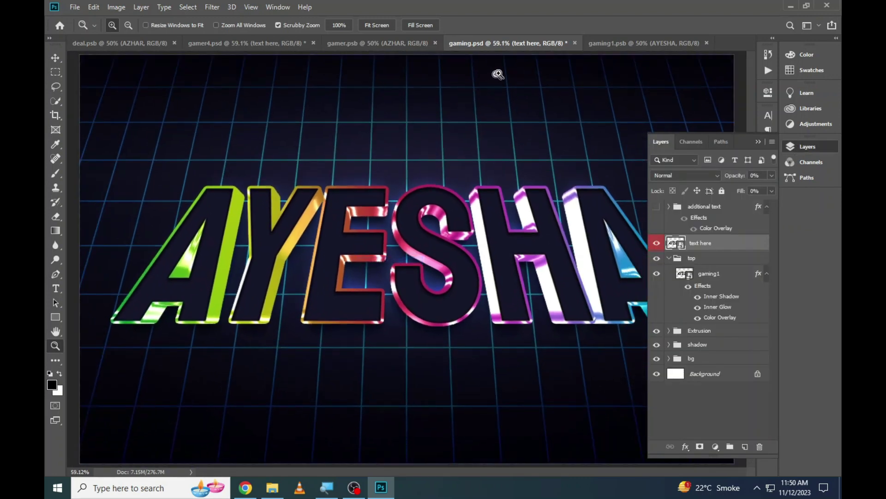
Close gaming.psd without saving and return to the template folder
click(575, 43)
click(440, 184)
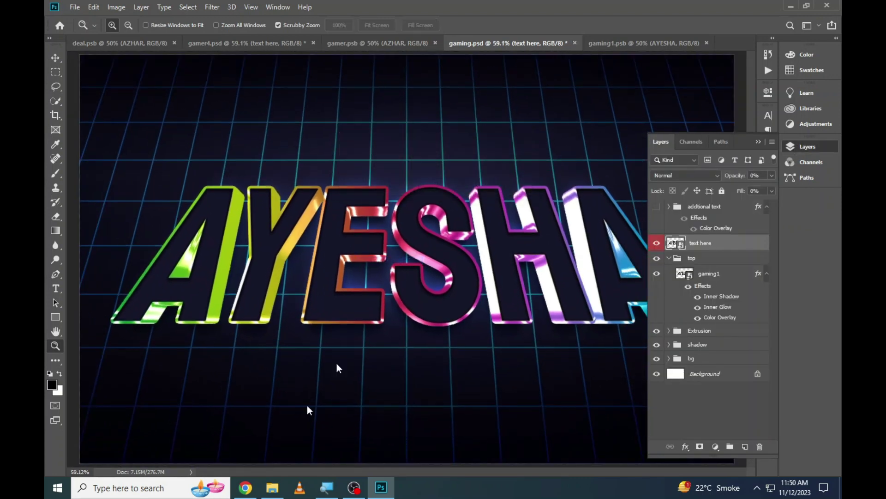
click(272, 487)
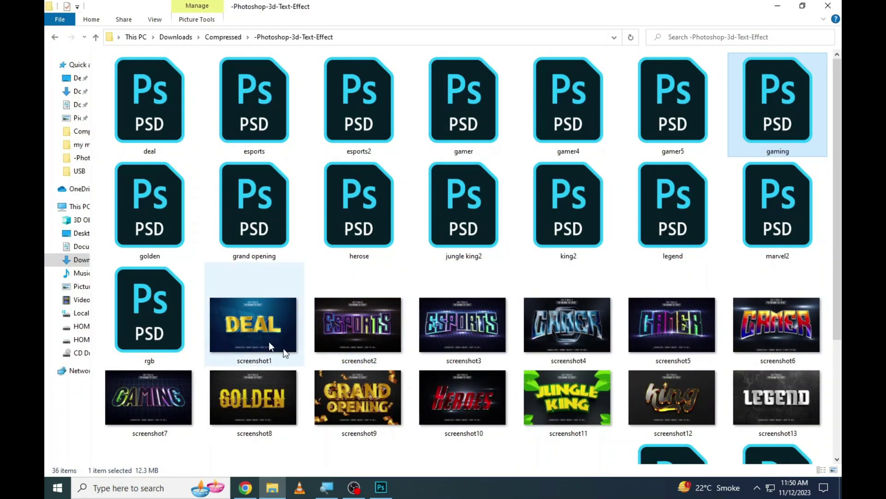
Select grand opening.psd in the folder and open it in Photoshop
click(261, 209)
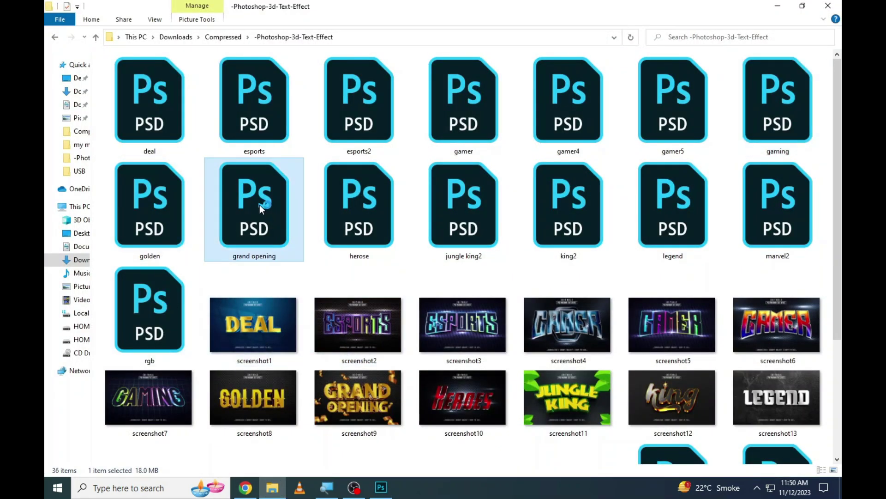
double_click(260, 204)
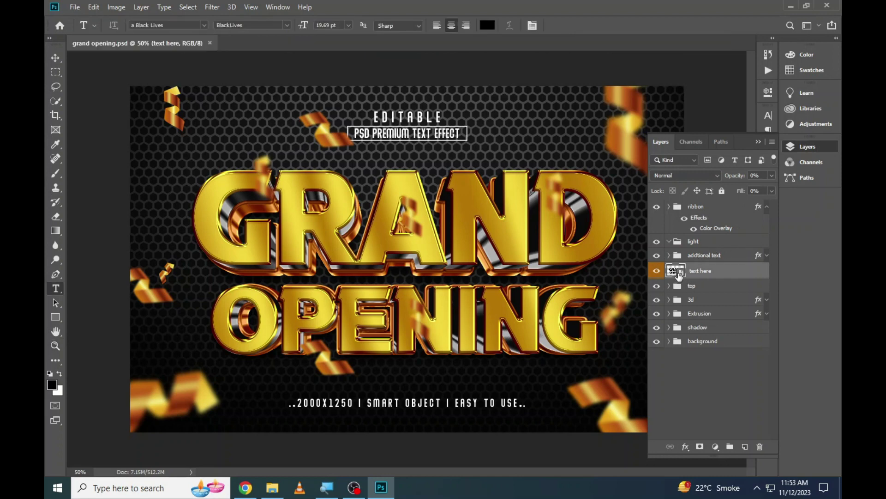
In the text here smart object, retype GRAND as AZHAR and OPENING as DESIGN
double_click(678, 272)
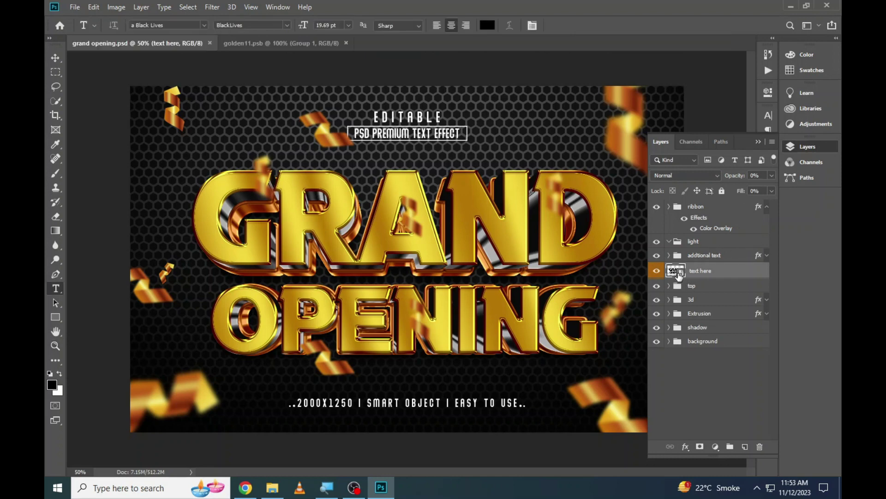
double_click(388, 236)
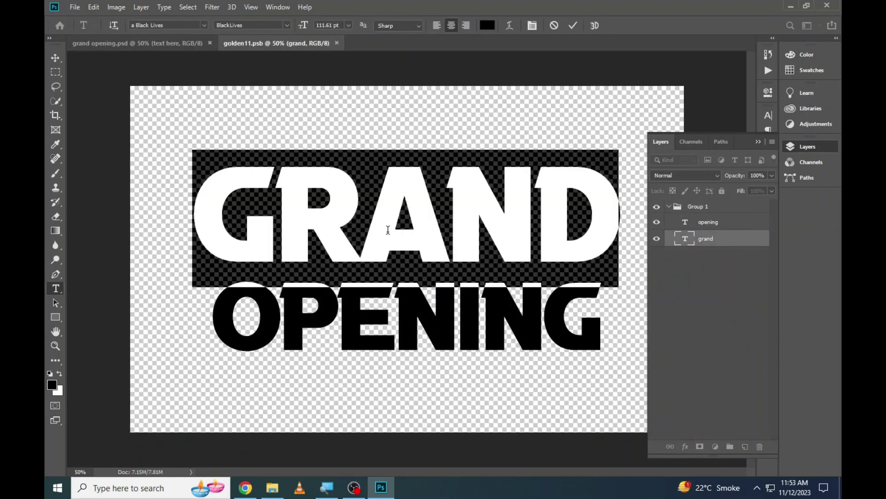
text(AZHAR)
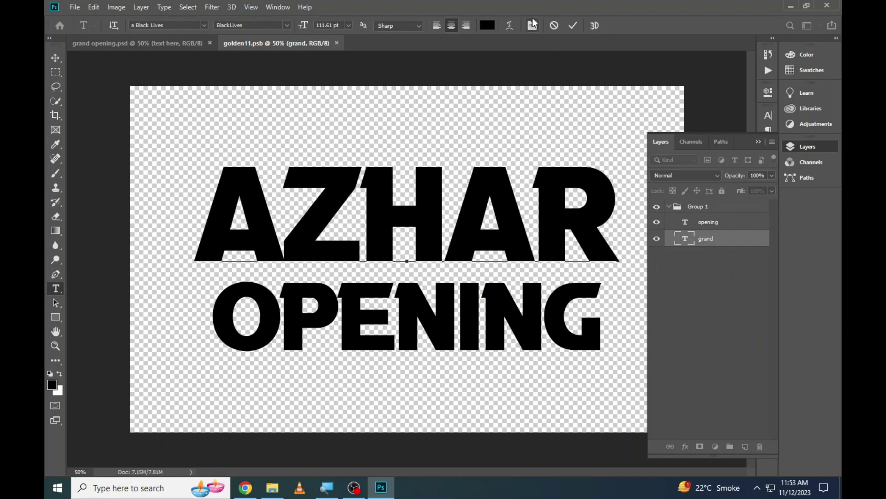
click(649, 104)
click(429, 322)
double_click(429, 322)
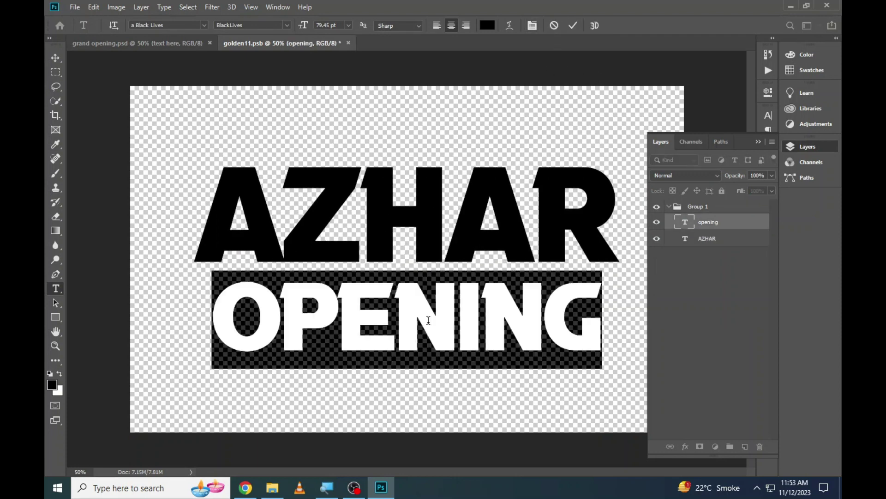
text(DESIGN)
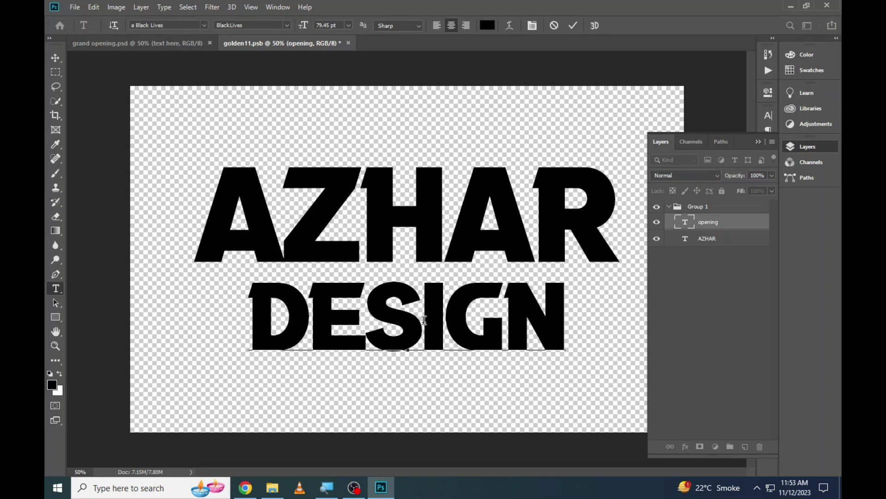
click(572, 25)
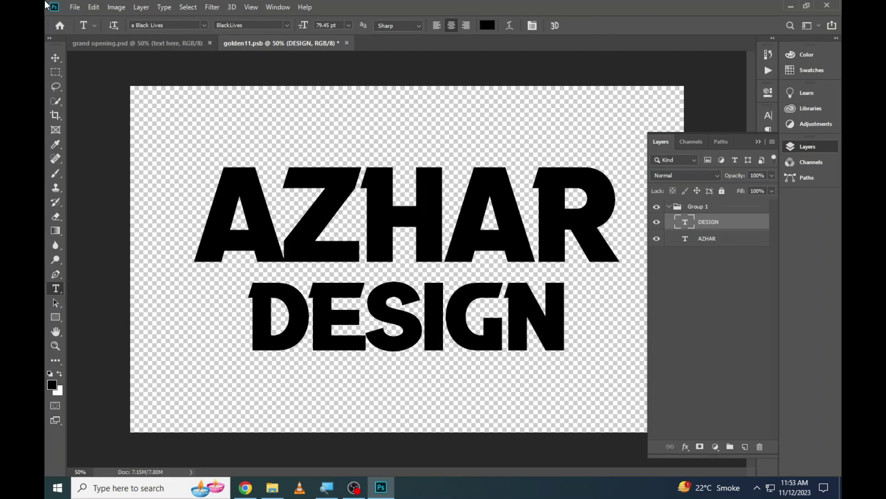
Save the edited smart object and return to grand opening.psd
click(73, 7)
click(73, 7)
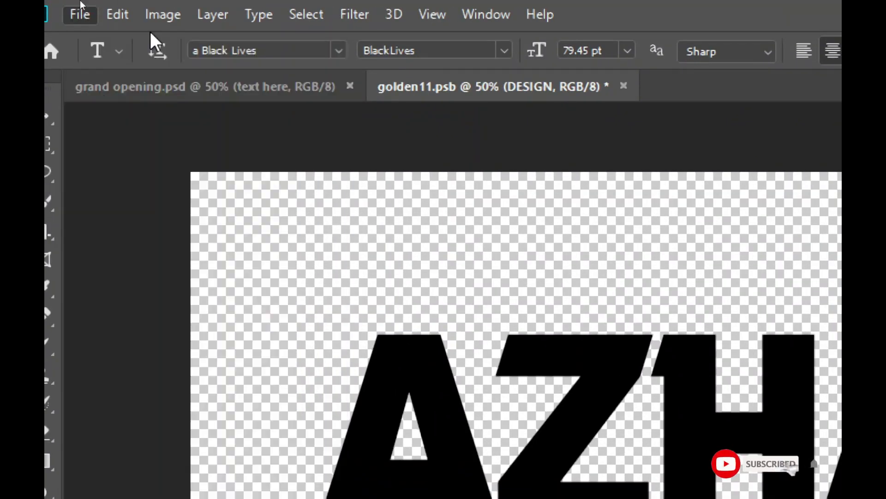
click(116, 7)
mouse_move(79, 15)
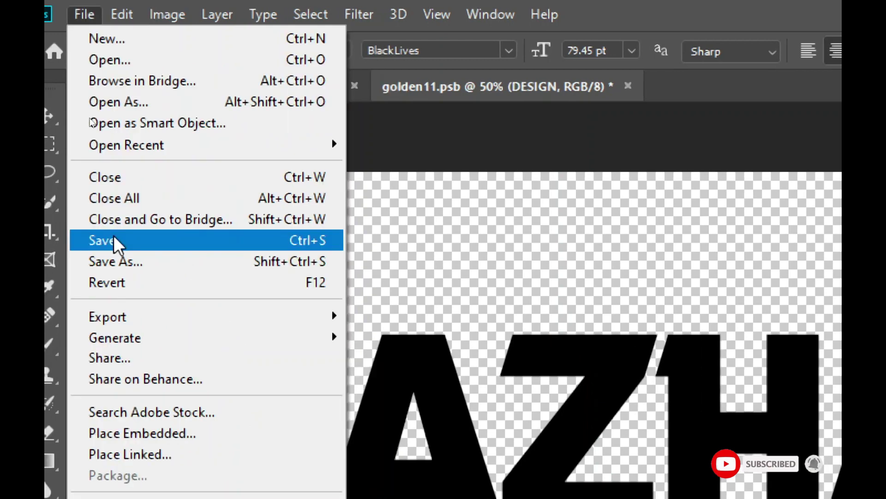
click(114, 240)
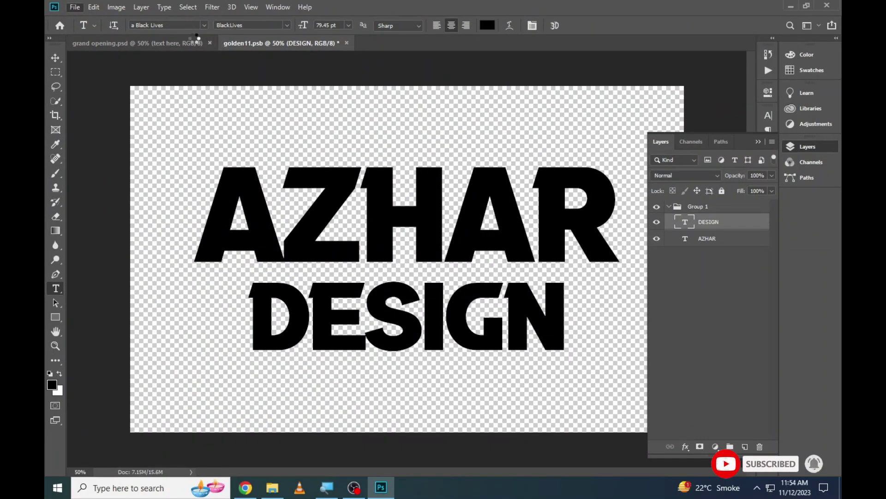
click(174, 42)
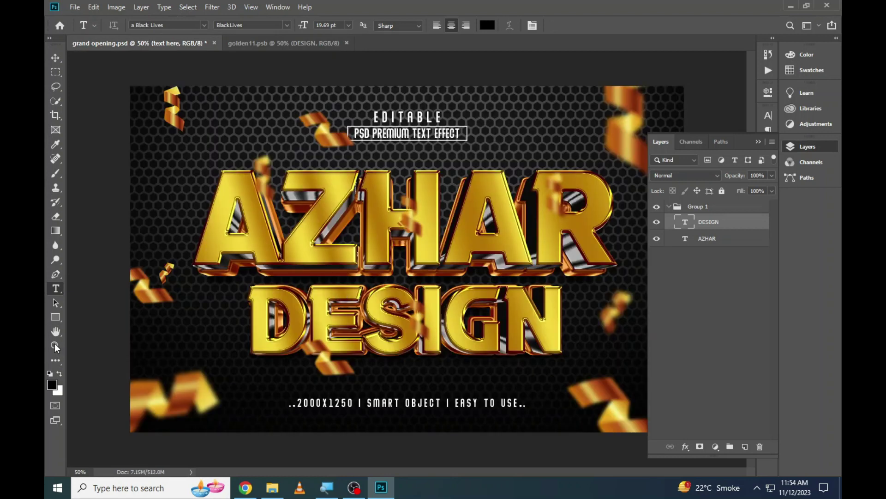
Inspect the AZHAR DESIGN effect zoomed in, fit it on screen, and start closing the document
click(56, 346)
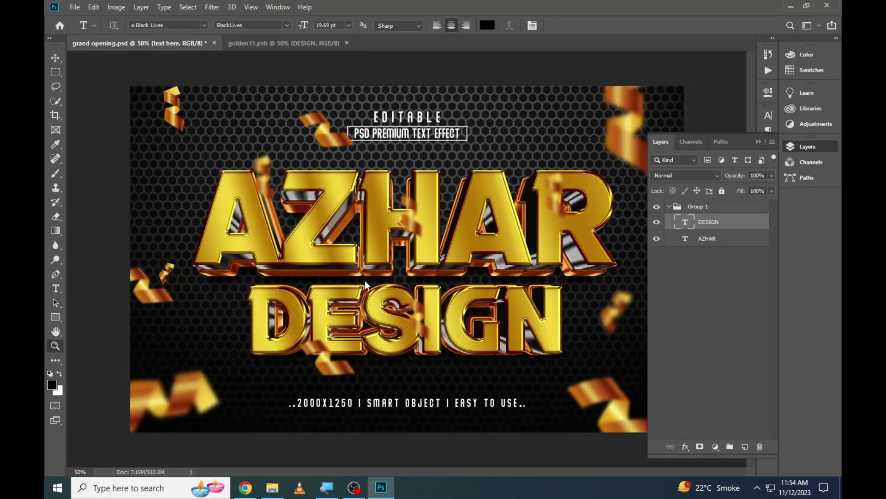
click(364, 273)
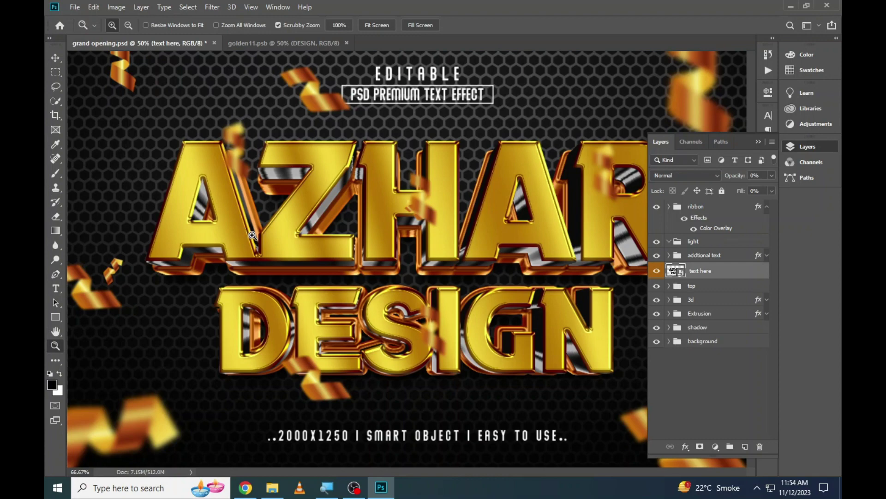
click(252, 235)
right_click(253, 213)
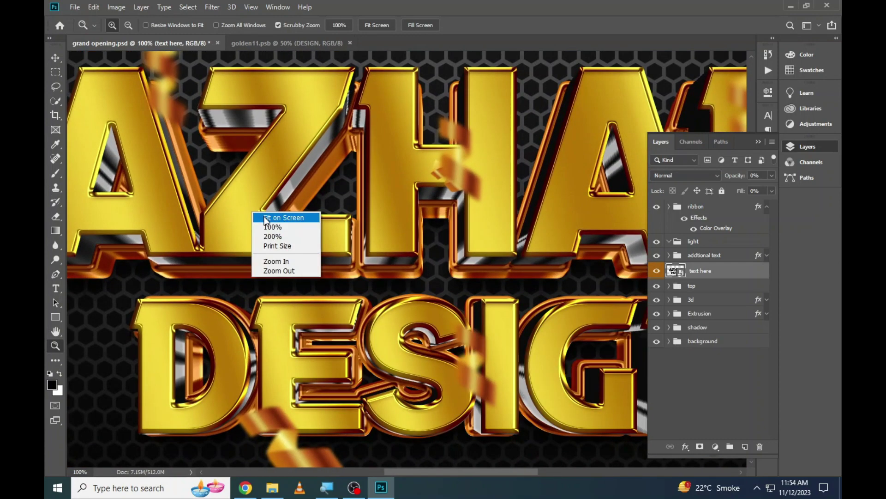
click(266, 217)
click(219, 43)
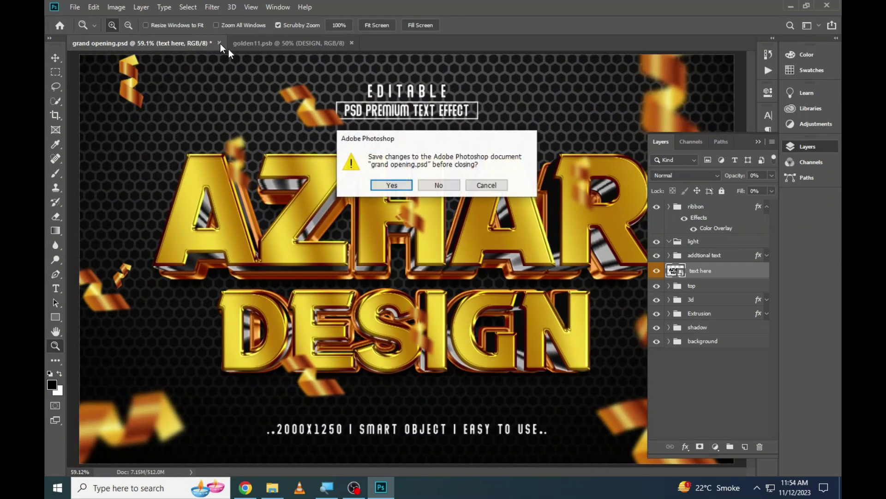
Answer the save prompt for grand opening.psd, then open rgb.psd from the template folder
click(406, 185)
click(271, 485)
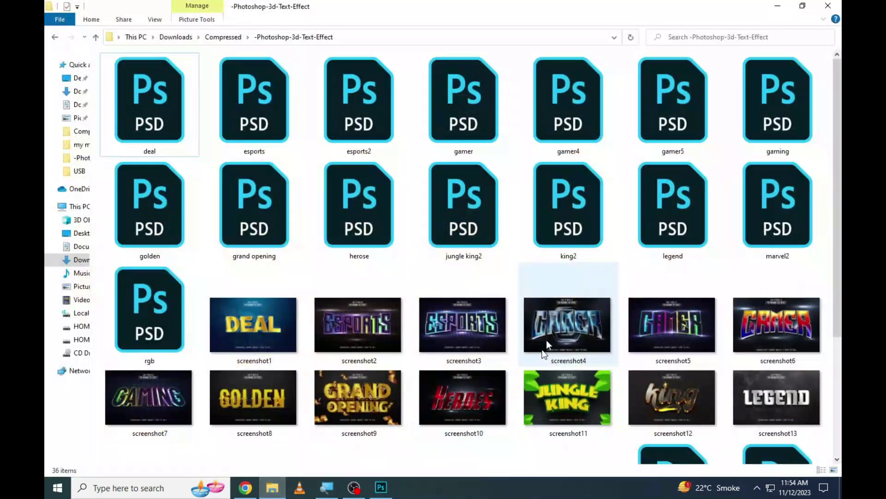
scroll(414, 243, down, 3)
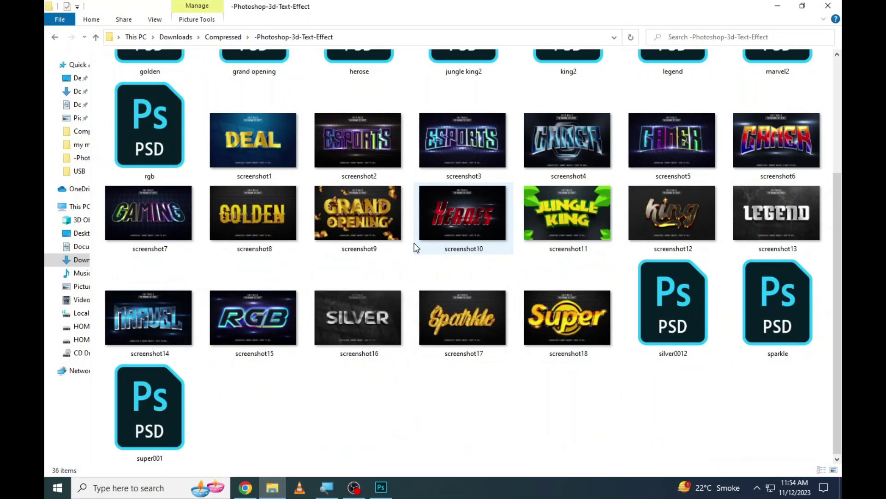
scroll(462, 251, up, 3)
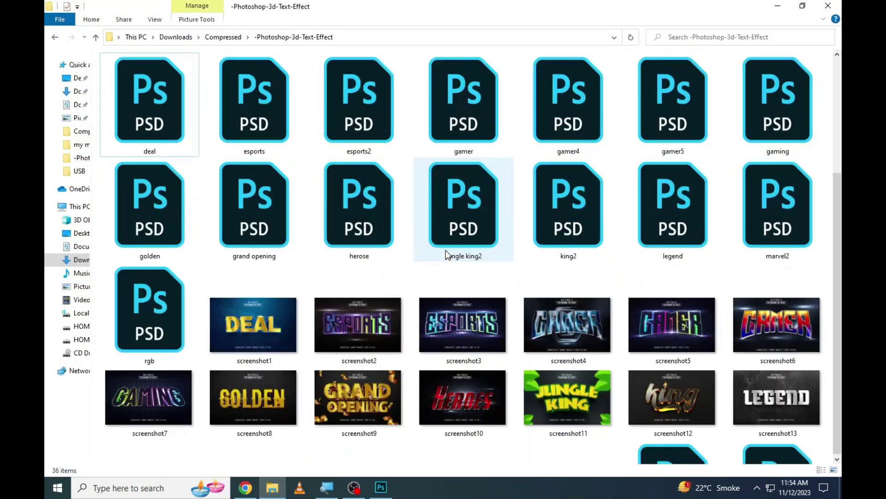
double_click(138, 323)
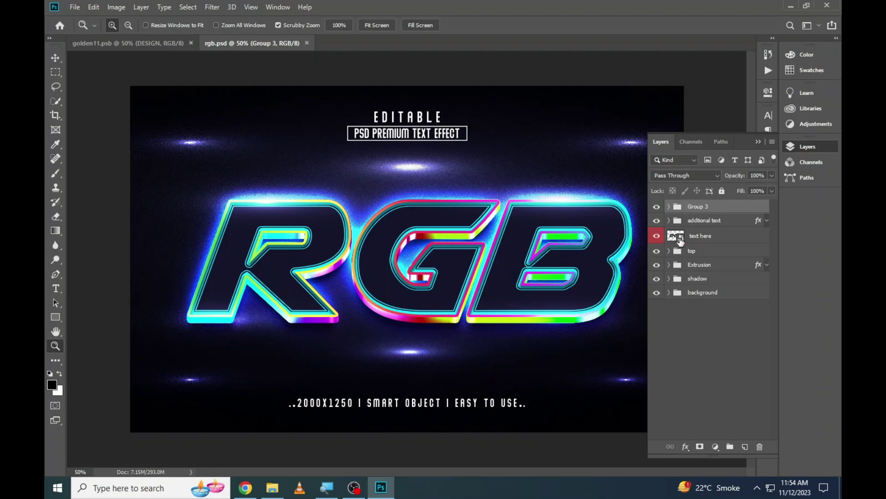
Change the RGB smart object text to AZR and save it back to rgb.psd
double_click(677, 236)
click(56, 289)
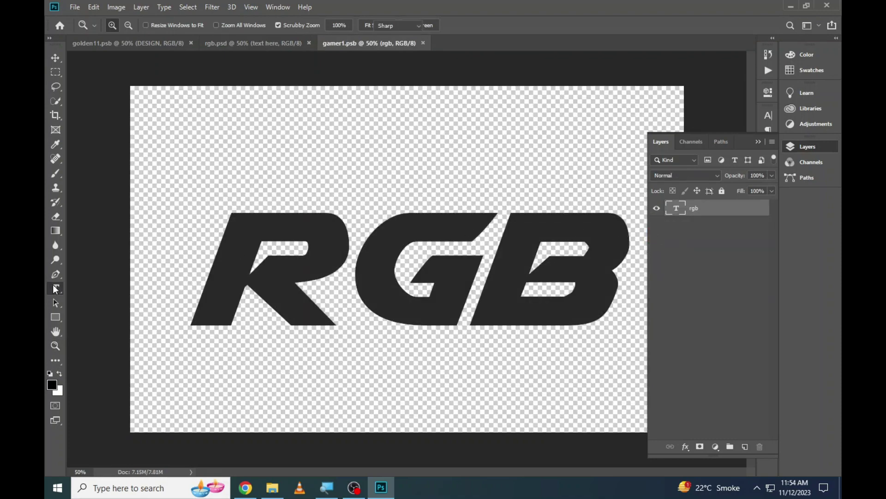
double_click(322, 258)
text(AZ)
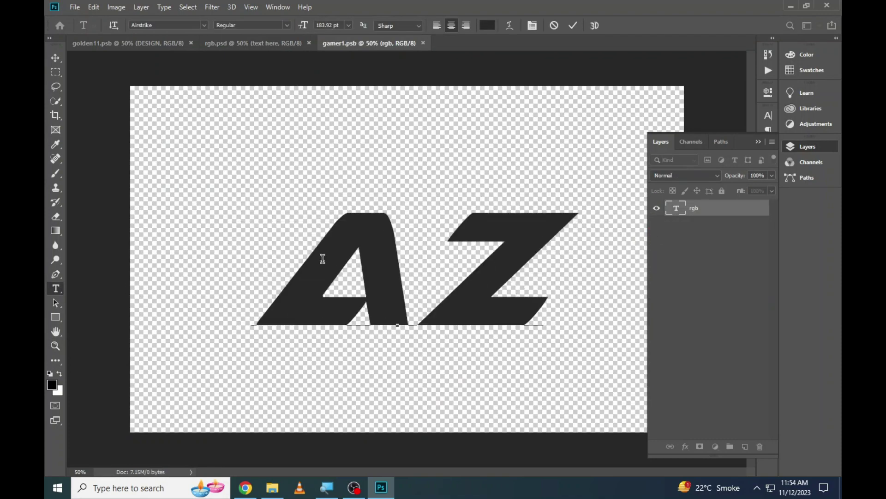
text(R)
key(ctrl+Return)
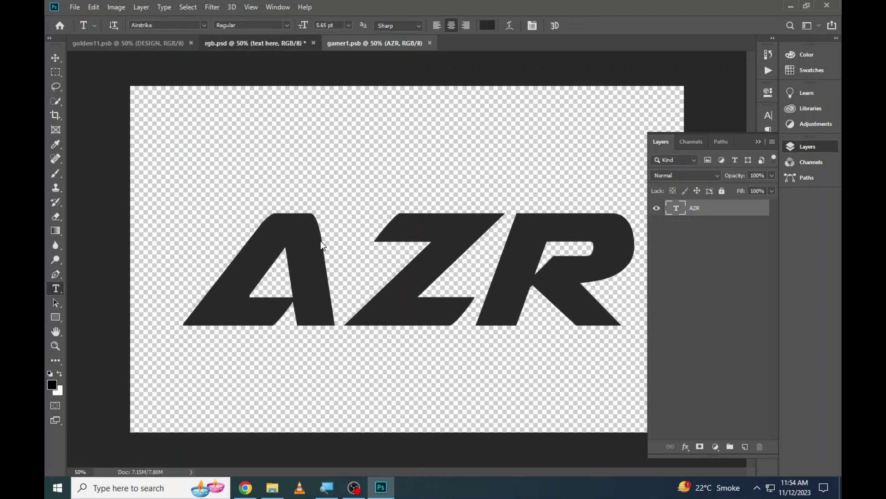
key(ctrl+shift+Tab)
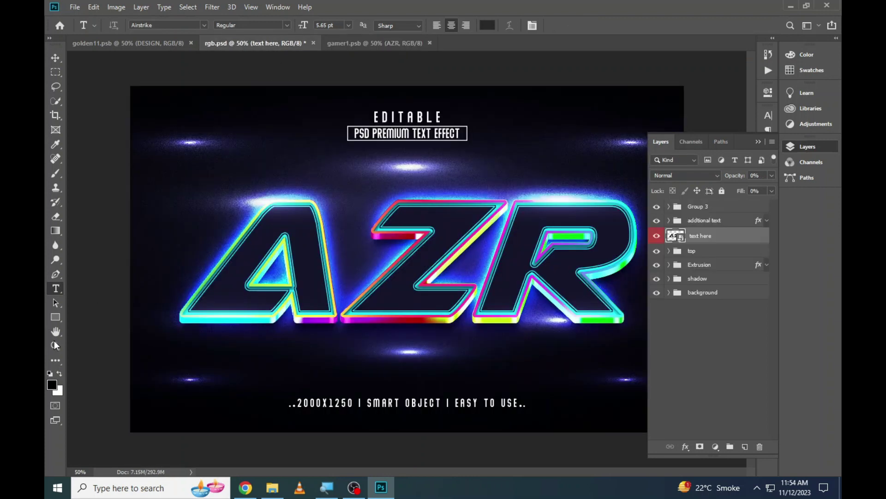
Zoom in on the neon AZR text, then fit the canvas on screen
key(z)
click(545, 256)
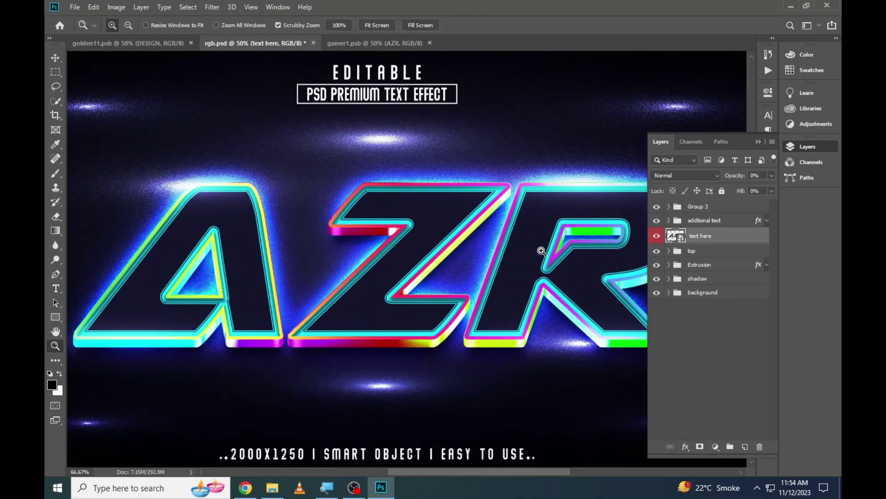
click(360, 258)
right_click(365, 261)
click(385, 258)
click(808, 147)
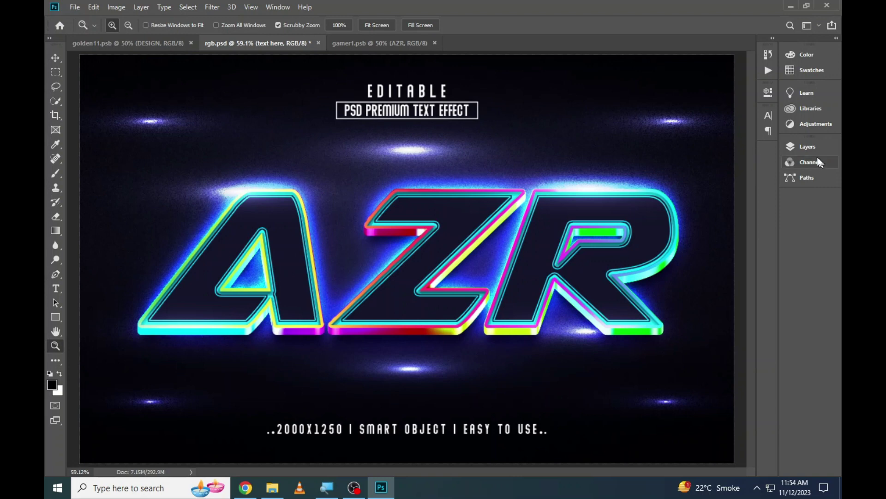
Hide the 'additional text' layer group, keep rgb.psd open, and return to the template folder
click(808, 146)
click(657, 220)
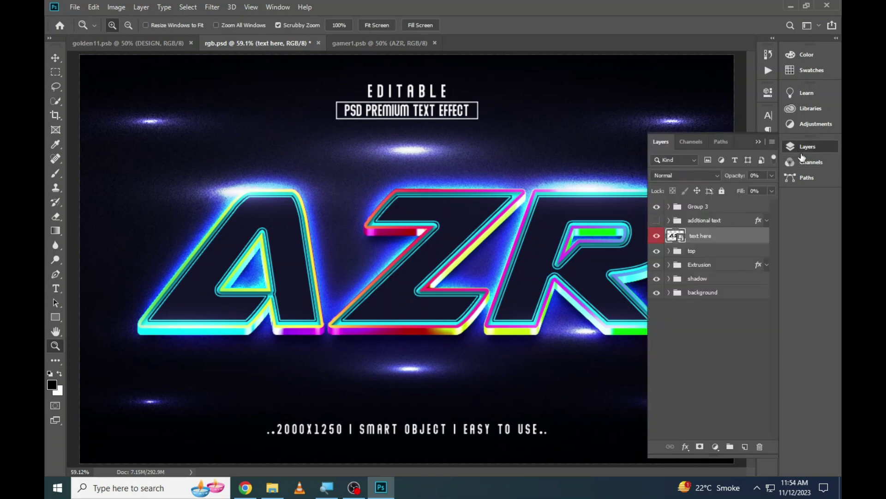
click(805, 146)
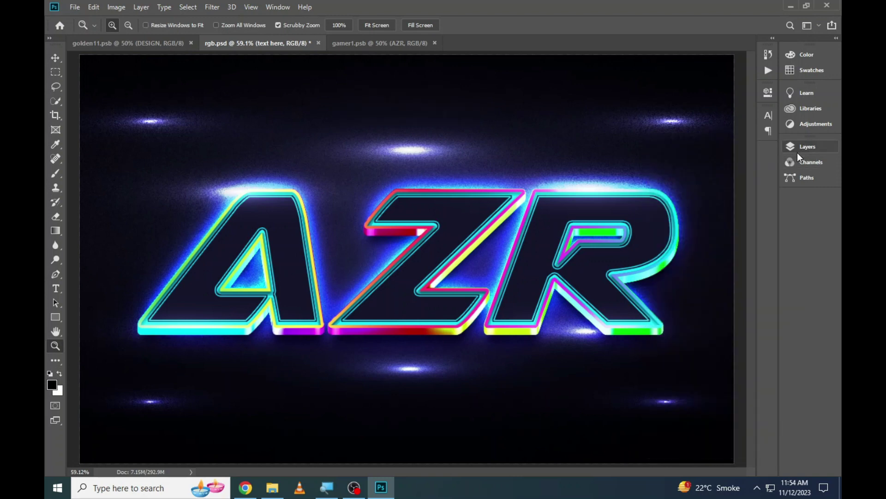
click(797, 152)
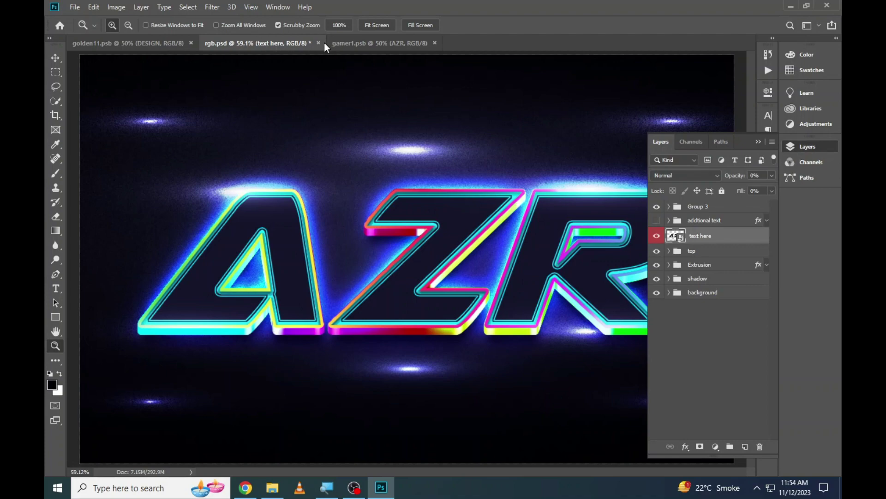
key(ctrl+w)
key(Escape)
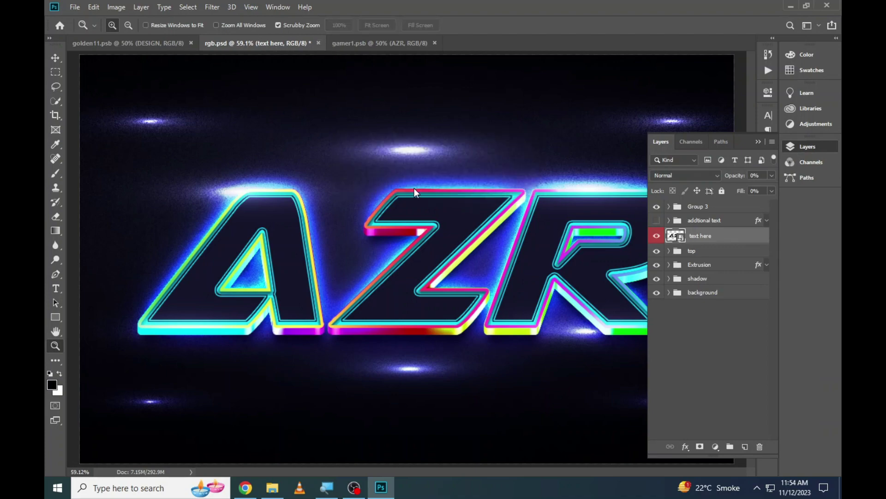
click(272, 488)
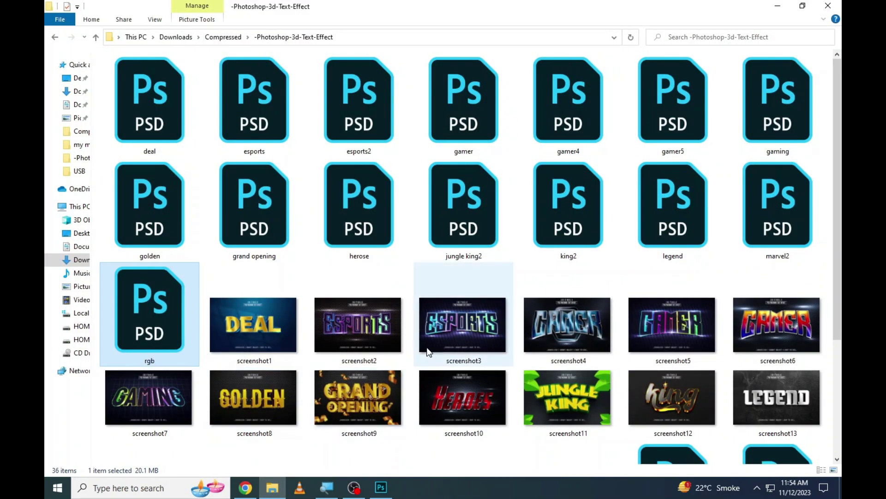
Find sparkle.psd in the -Photoshop-3d-Text-Effect folder and open it in Photoshop
scroll(429, 351, down, 3)
scroll(427, 350, up, 3)
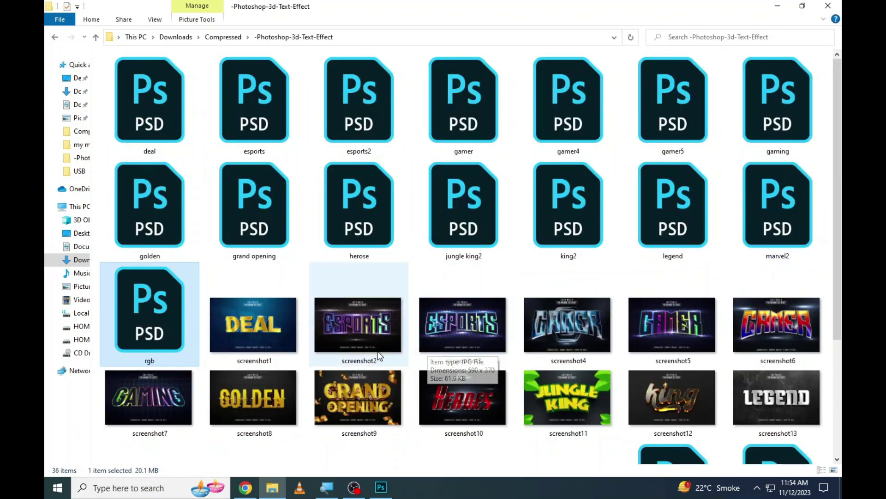
scroll(376, 354, down, 3)
click(786, 319)
double_click(786, 319)
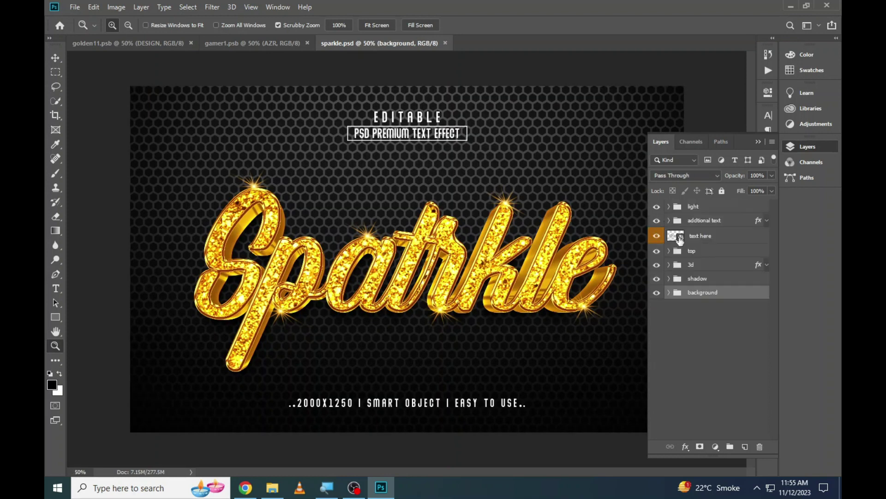
Open the 'text here' smart object and start editing the Spatrkle text, dismissing the update and missing-font warnings
double_click(676, 237)
click(459, 193)
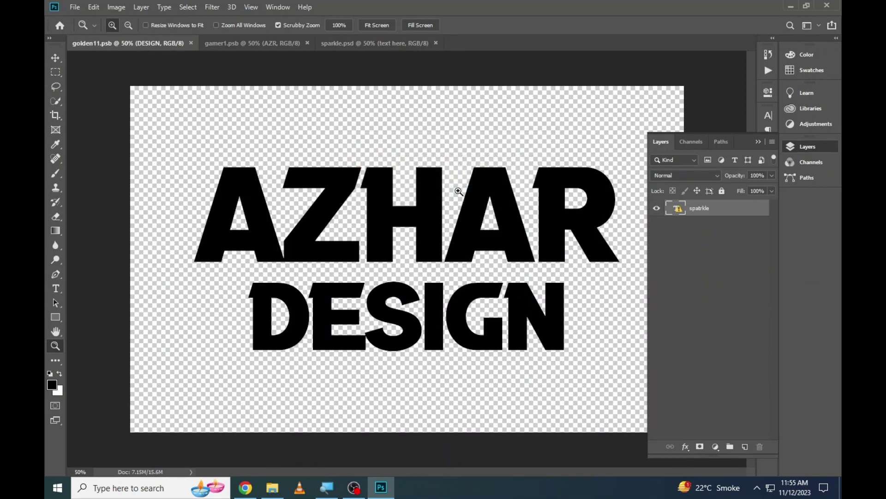
click(55, 289)
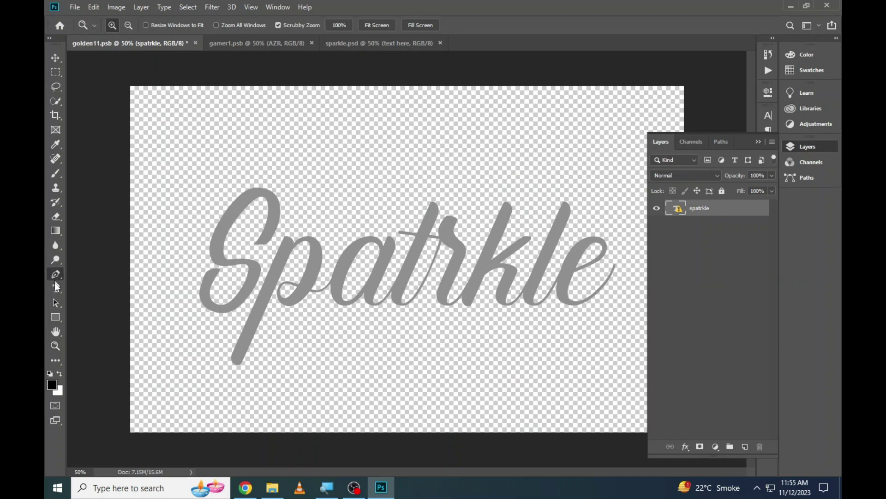
click(408, 234)
click(446, 214)
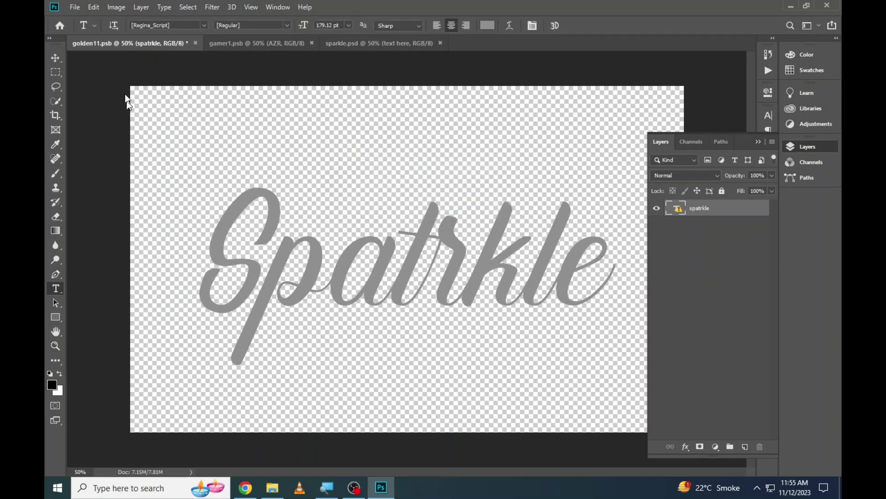
Copy the missing font name Regina_Script from the font field
click(177, 25)
right_click(179, 24)
click(203, 61)
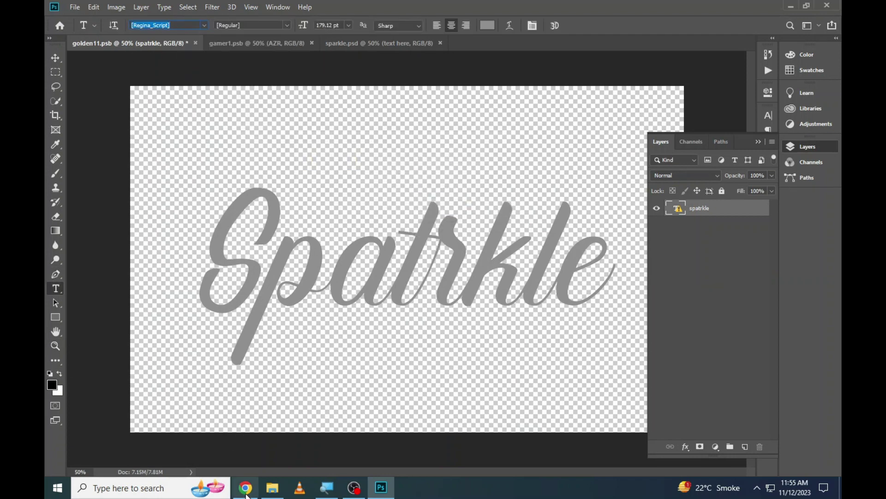
click(247, 495)
Search Google for 'Regina_Script font' and download regina_script.zip from dafont
click(344, 223)
key(ctrl+v)
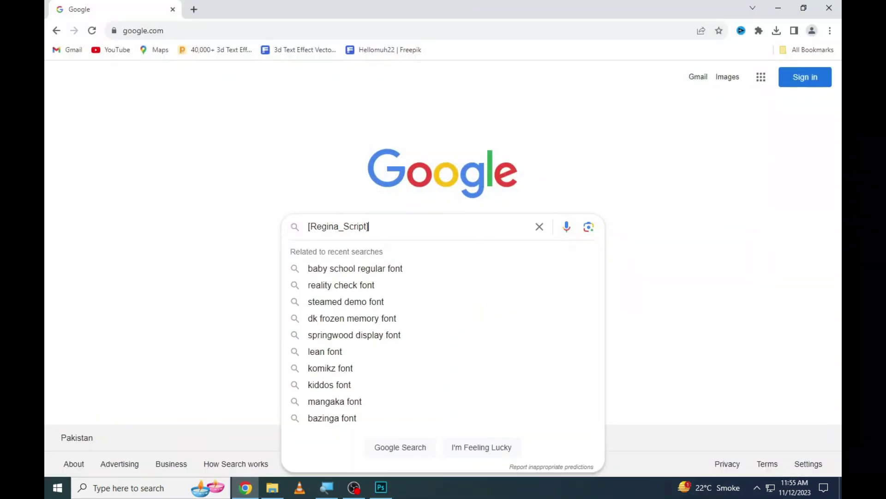
text( font)
key(Return)
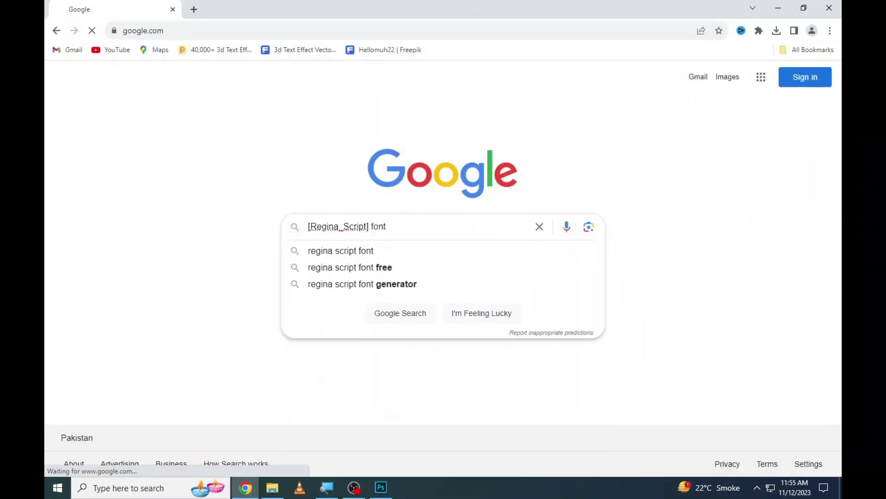
click(208, 236)
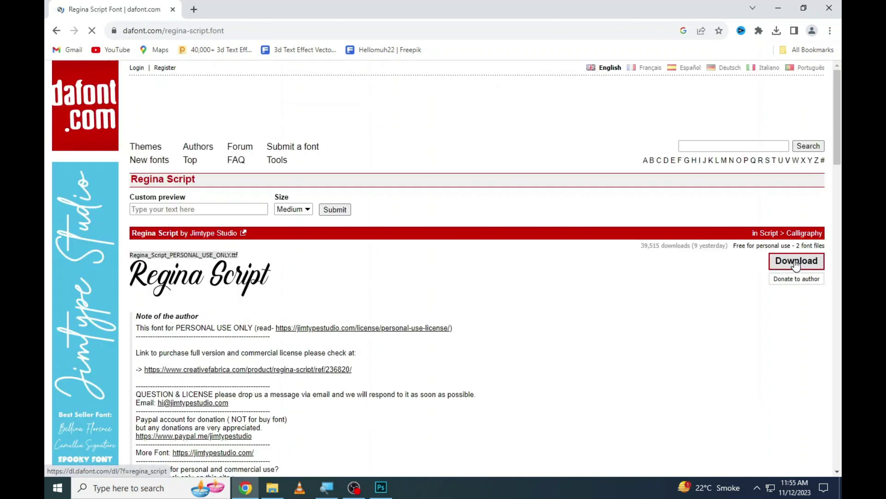
click(796, 265)
click(423, 290)
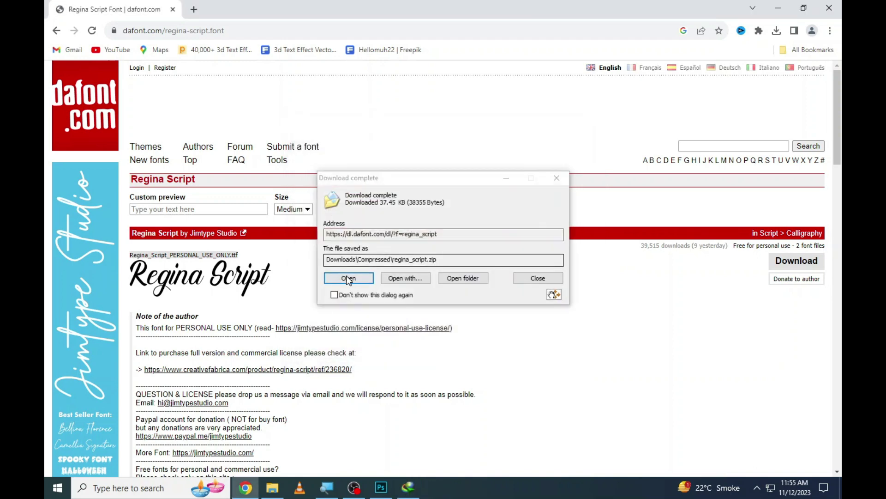
click(349, 278)
Install the Regina Script OpenType font from regina_script.zip, dismissing the WinRAR licence reminder
click(191, 195)
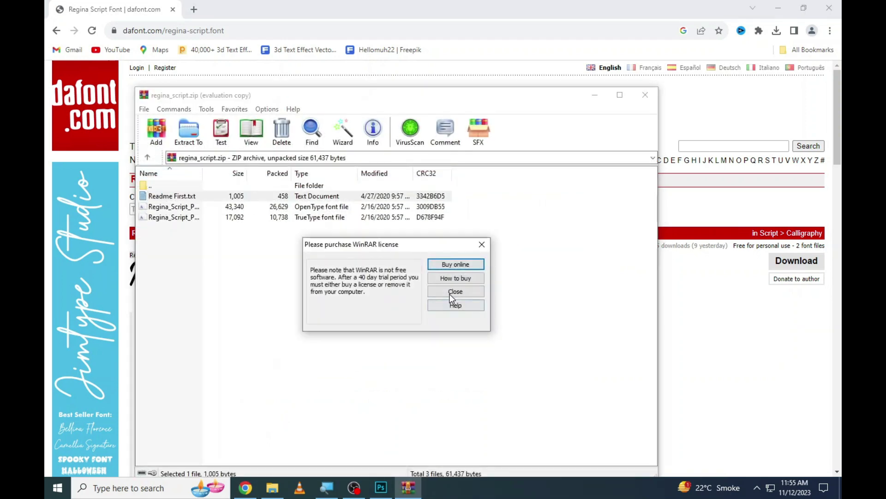
click(451, 293)
click(197, 217)
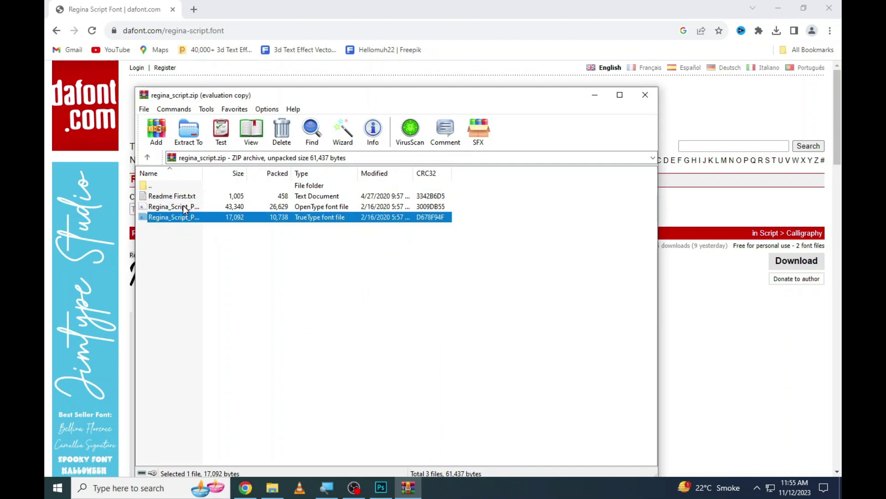
double_click(183, 206)
click(208, 145)
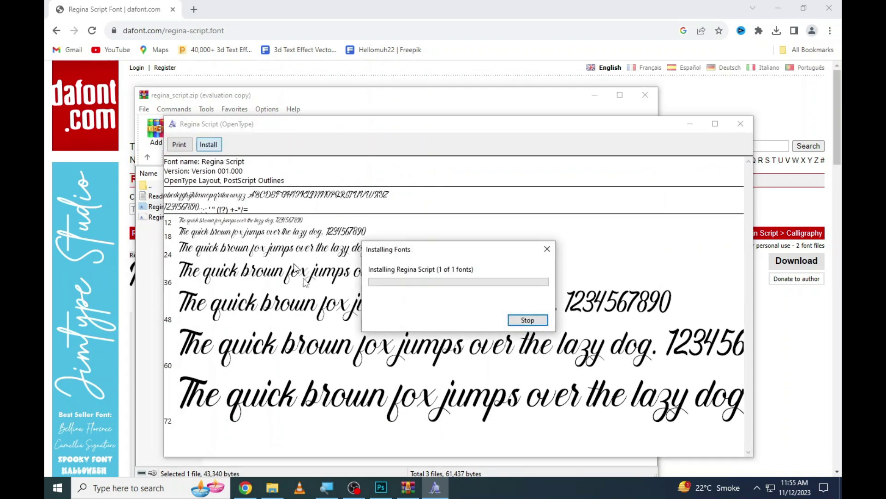
click(380, 488)
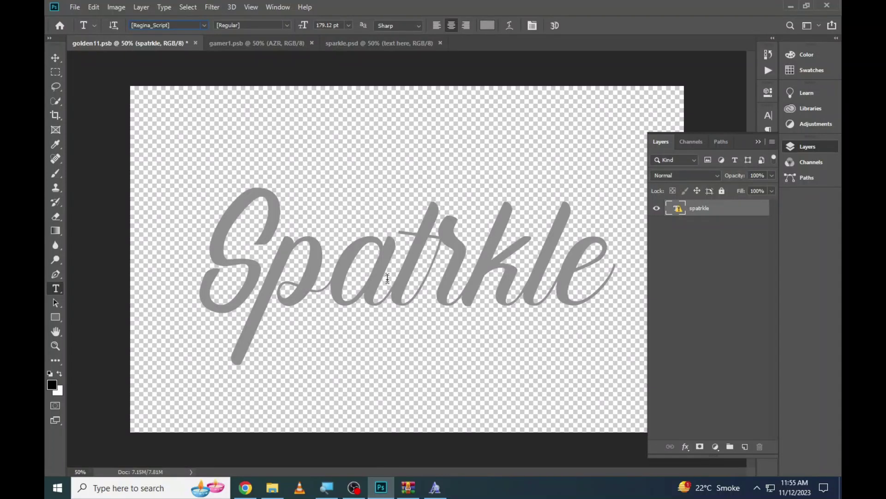
Replace Spatrkle with AZHAR, turn off All Caps so it reads Azhar, and commit
click(388, 261)
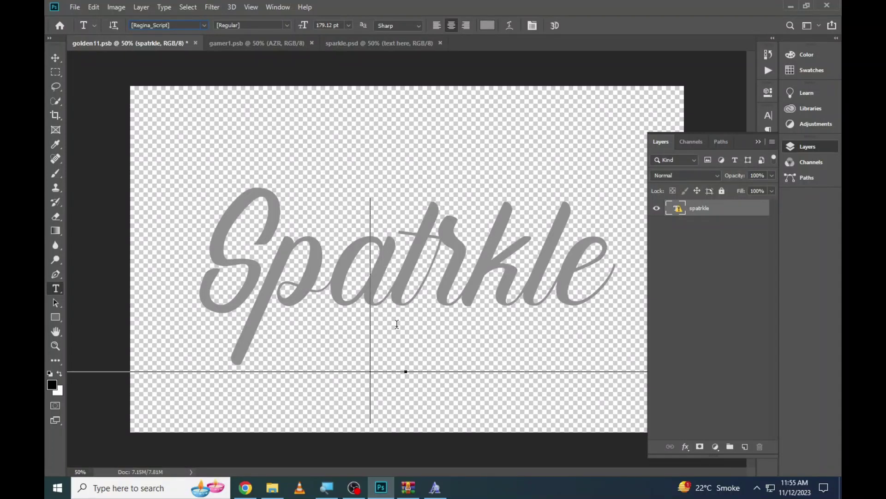
click(435, 201)
click(429, 240)
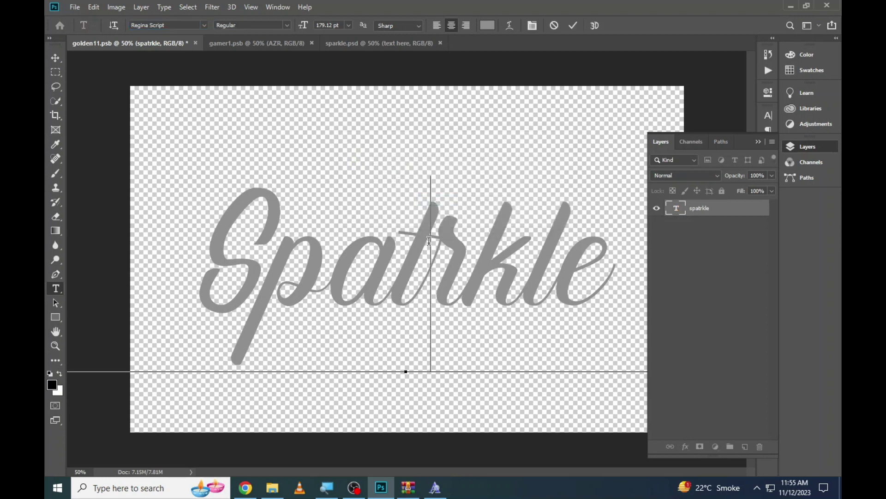
key(ctrl+a)
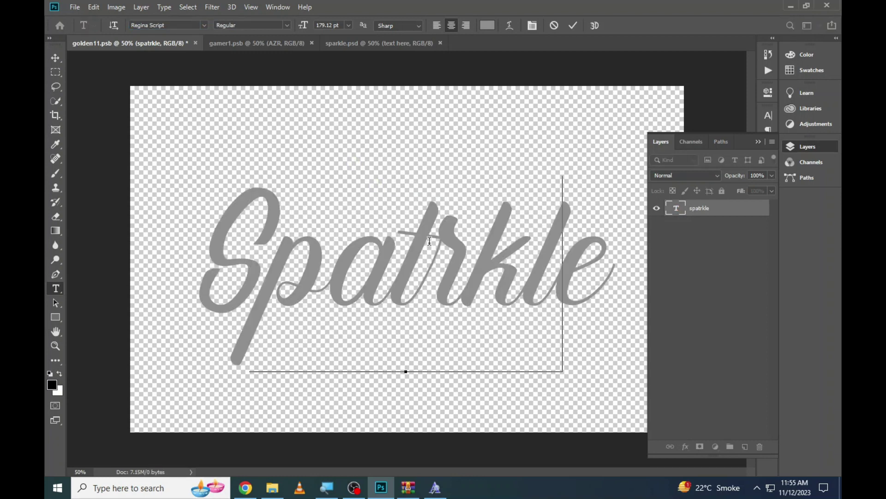
text(AZHAR)
key(ctrl+a)
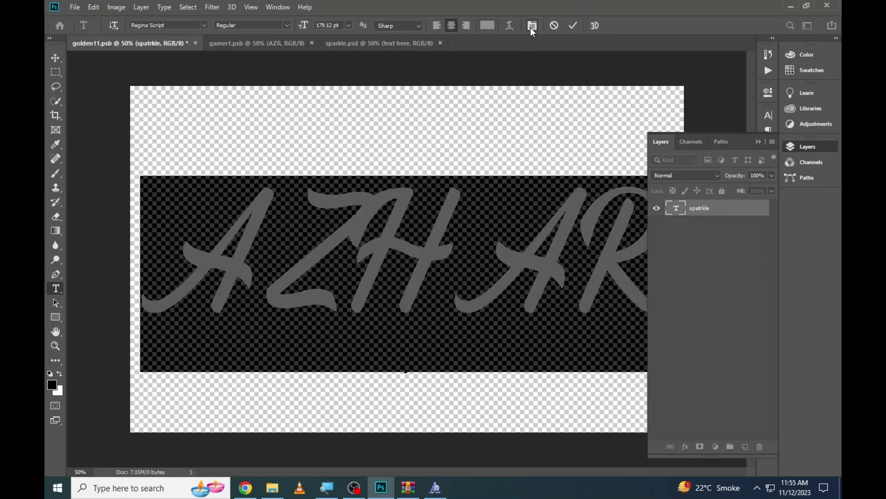
click(533, 25)
click(677, 191)
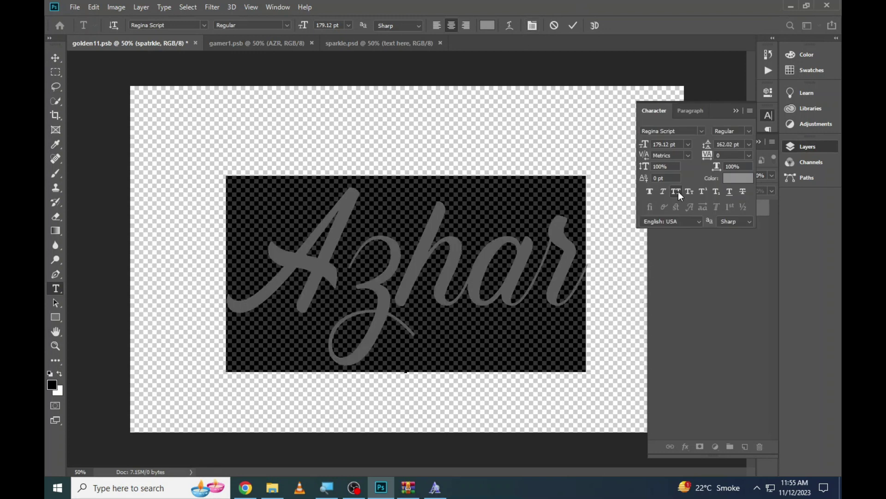
click(573, 25)
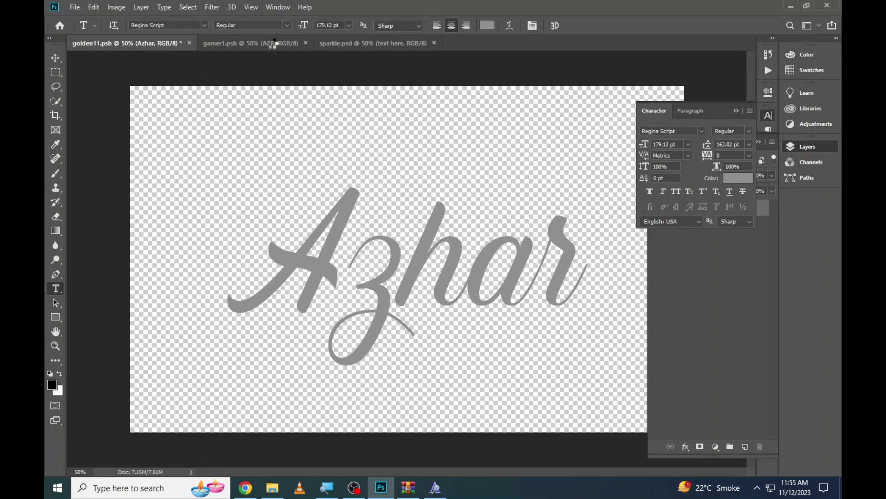
Close the Character and Layers panels, zoom in on Azhar, then fit the design on screen
click(351, 43)
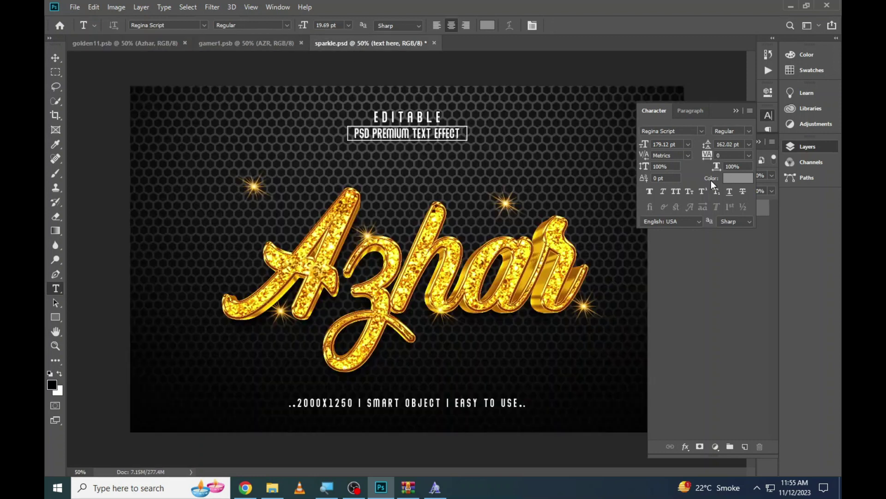
click(768, 116)
click(808, 146)
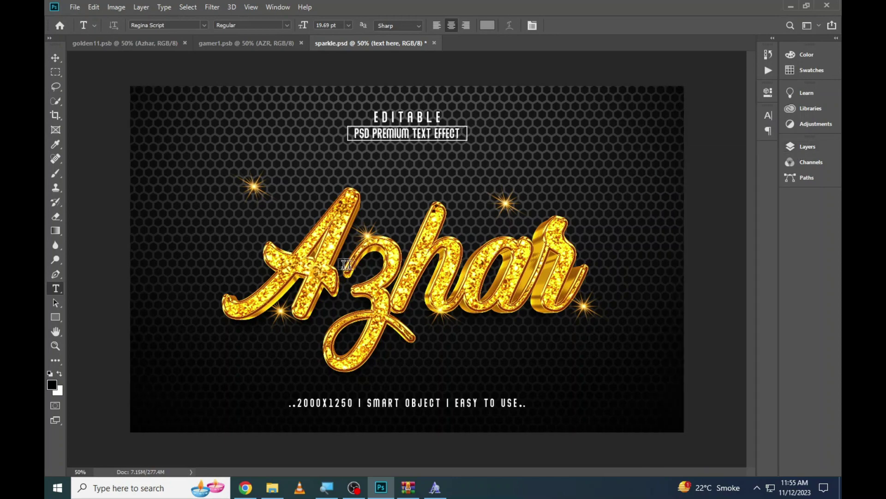
click(56, 345)
click(372, 277)
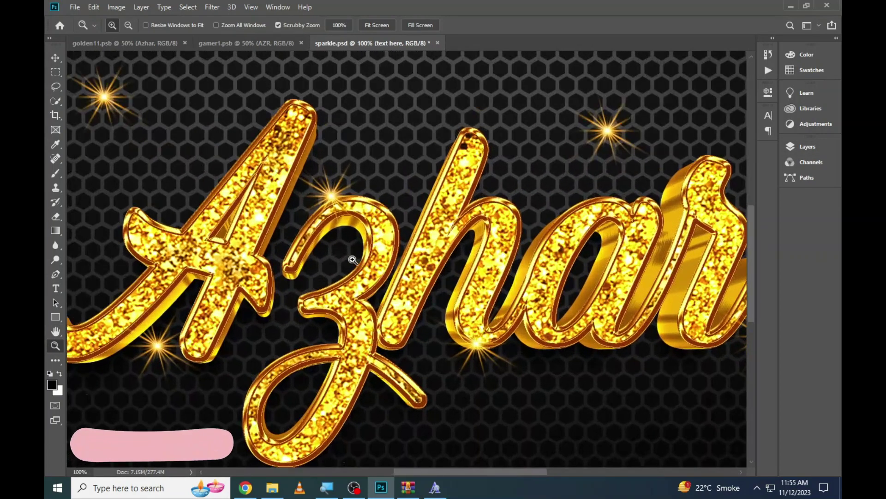
right_click(353, 260)
click(373, 265)
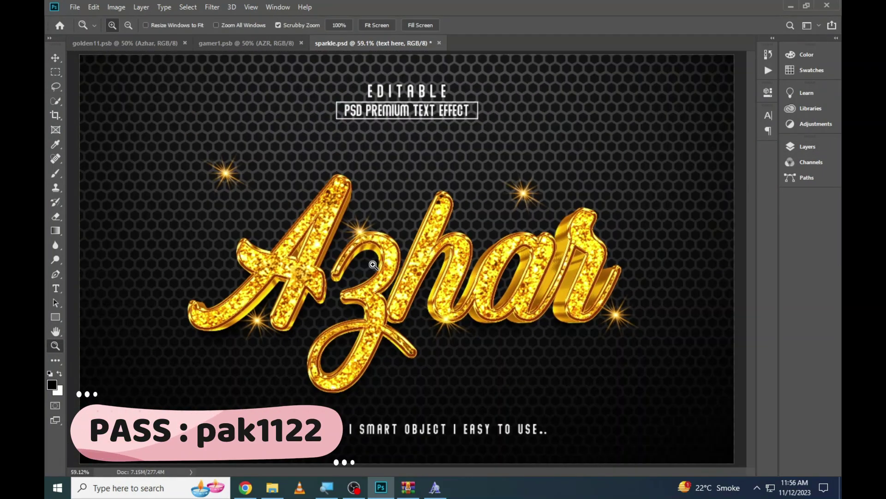
Check the Azhar lettering again, then close sparkle.psd without saving
click(277, 251)
right_click(273, 248)
click(287, 255)
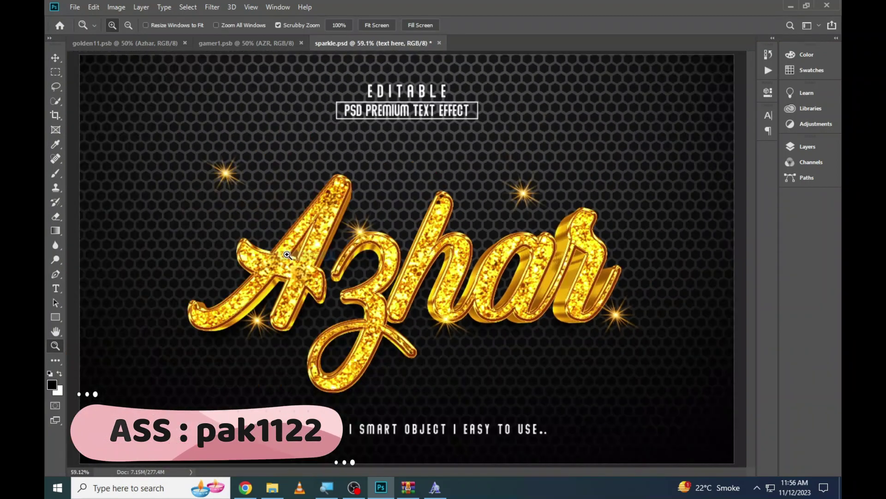
click(441, 43)
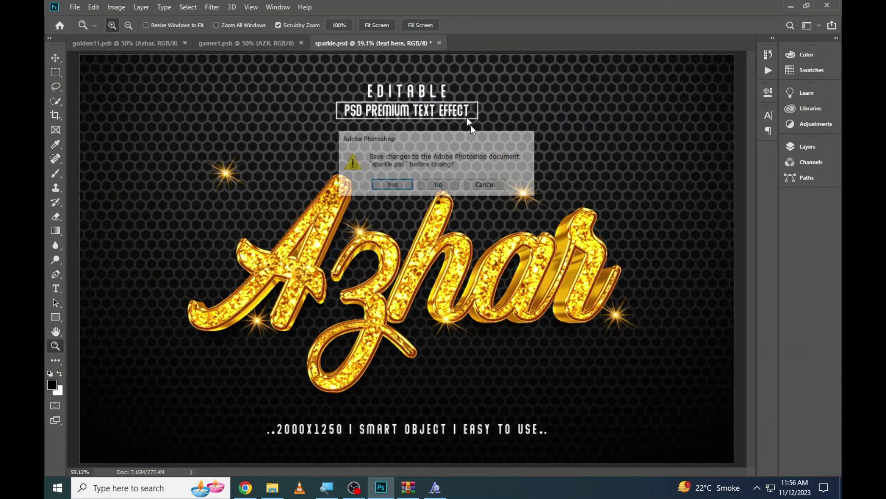
click(450, 184)
Bring the template folder forward and pick the super001 template
click(273, 488)
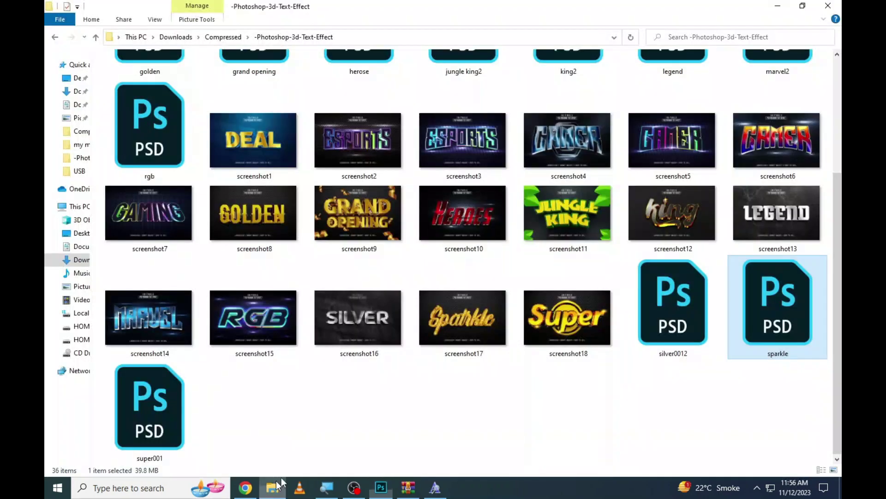
click(149, 401)
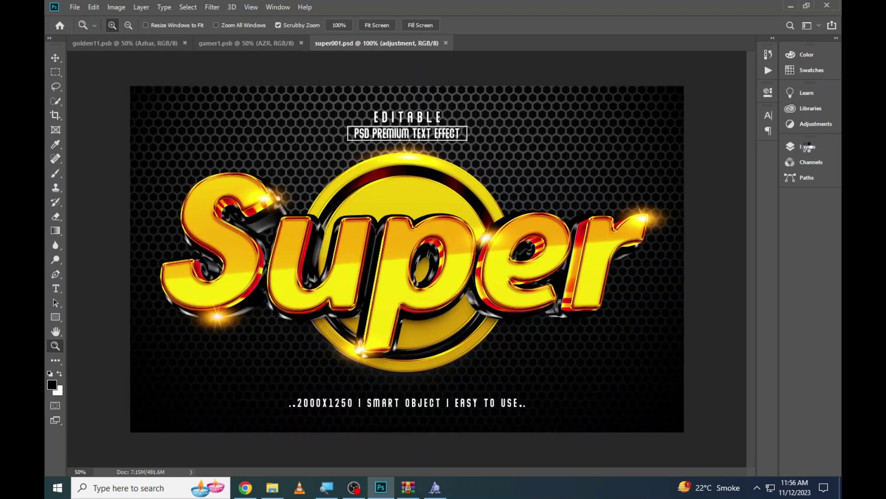
Reset the Essentials workspace, enlarge the Layers panel, and open the 'text here' smart object
click(791, 148)
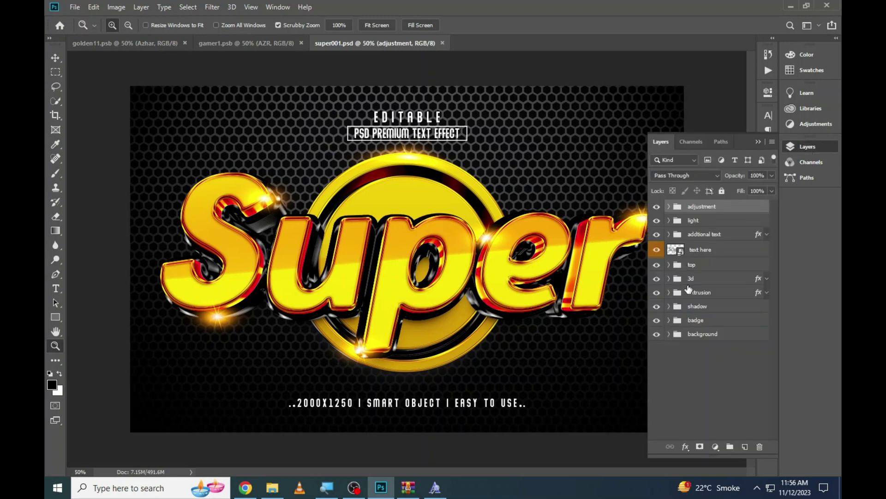
click(820, 26)
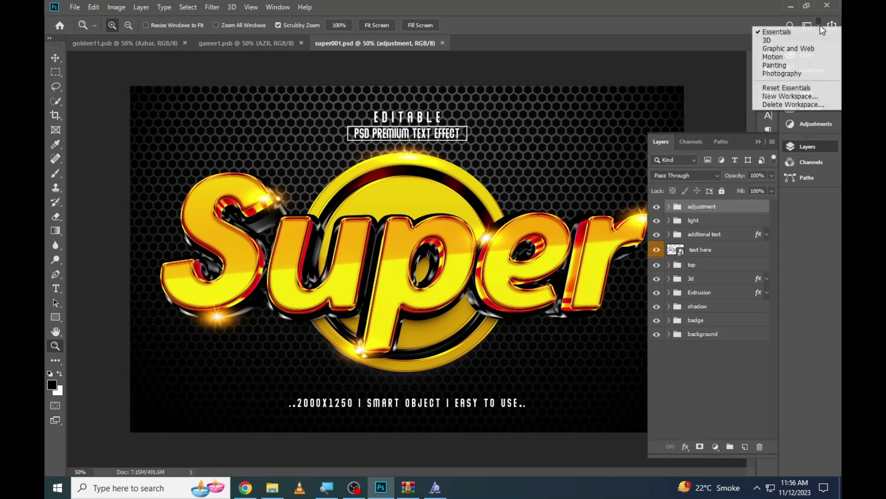
click(781, 88)
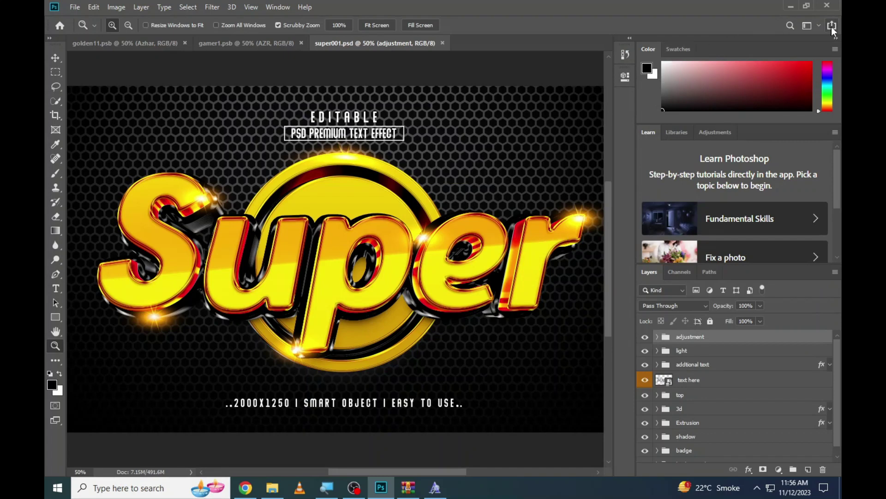
click(835, 40)
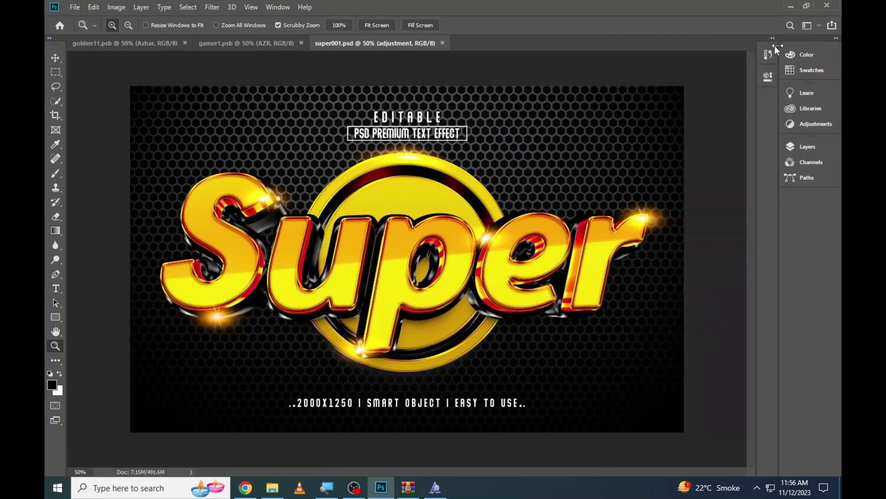
click(794, 146)
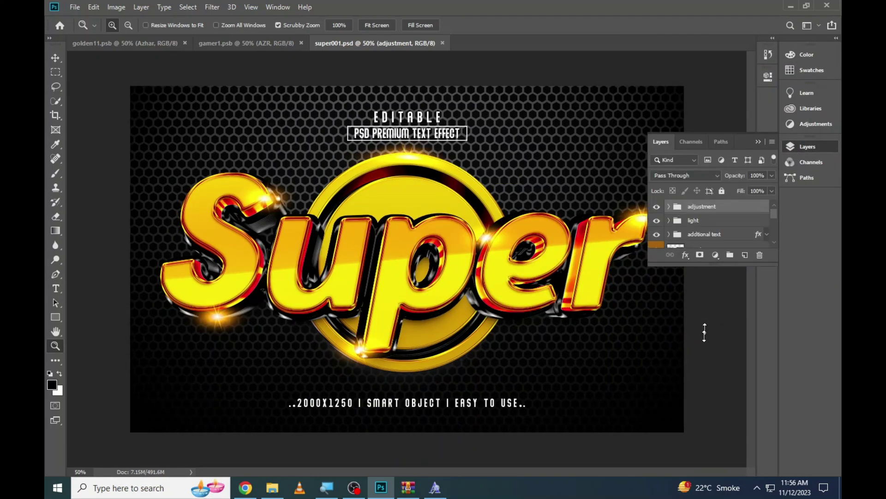
drag(704, 262, 705, 444)
double_click(677, 251)
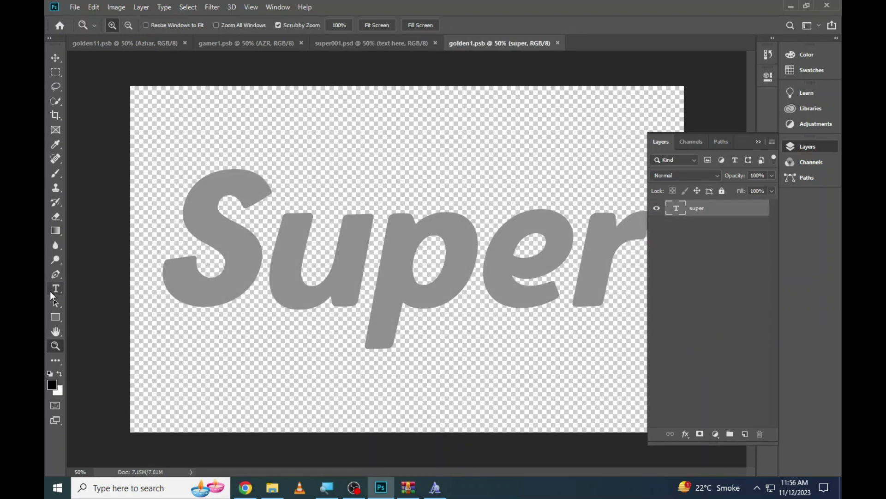
Replace the smart object's Super text with AZHAR
click(51, 290)
click(390, 245)
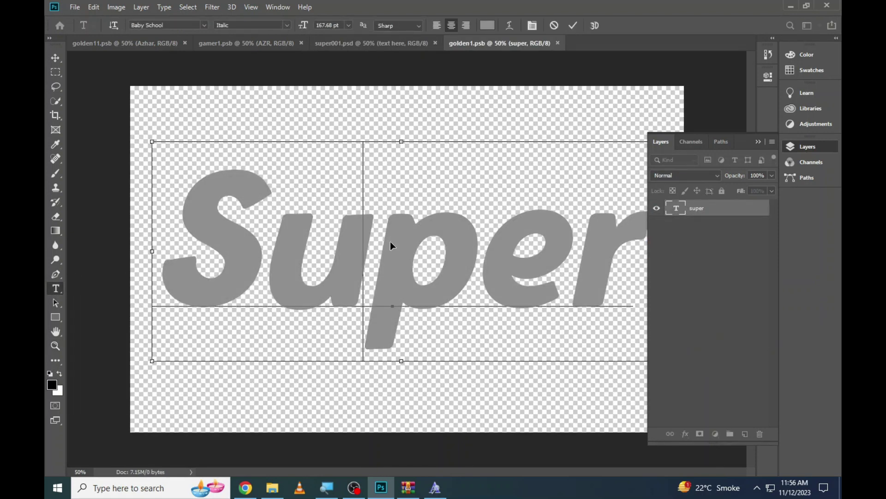
key(ctrl+a)
text(AZHAR)
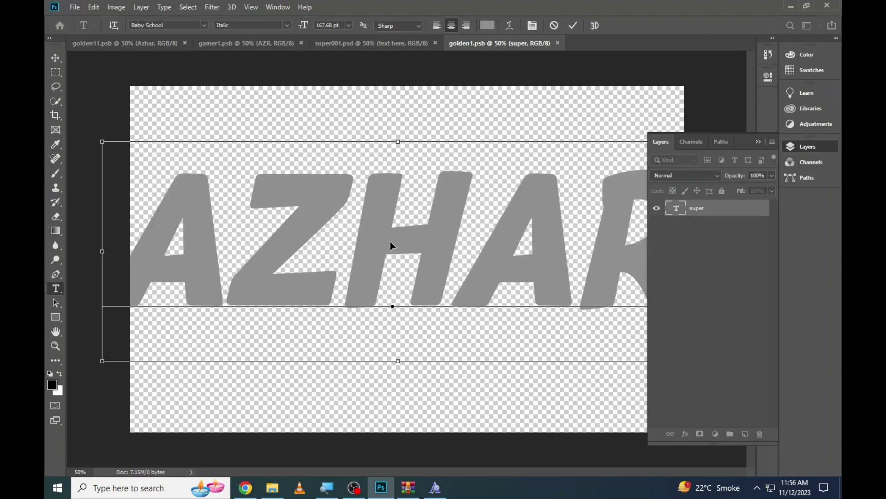
Turn off All Caps so it reads Azhar at 157.68 pt, save, and return to super001.psd
key(ctrl+a)
click(533, 25)
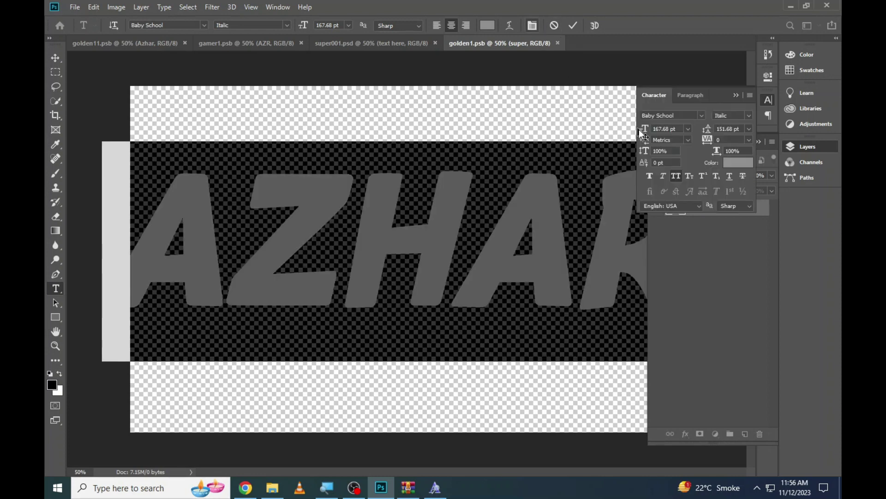
click(677, 175)
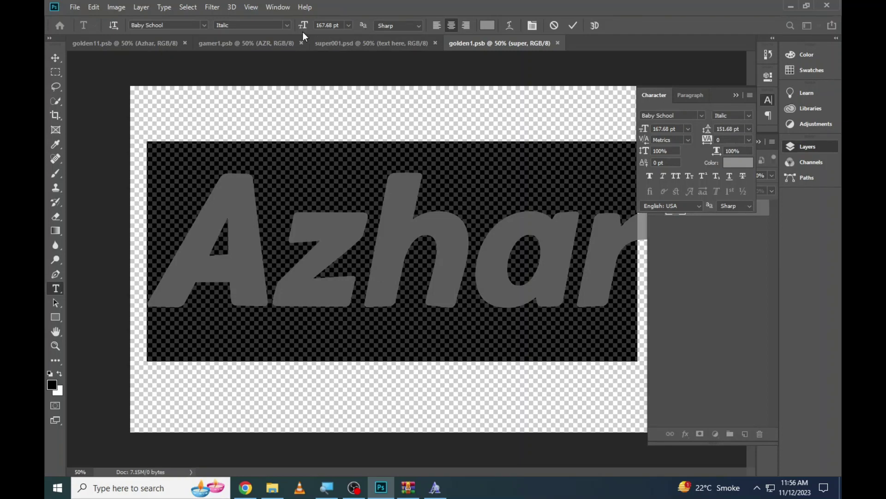
drag(291, 30, 298, 29)
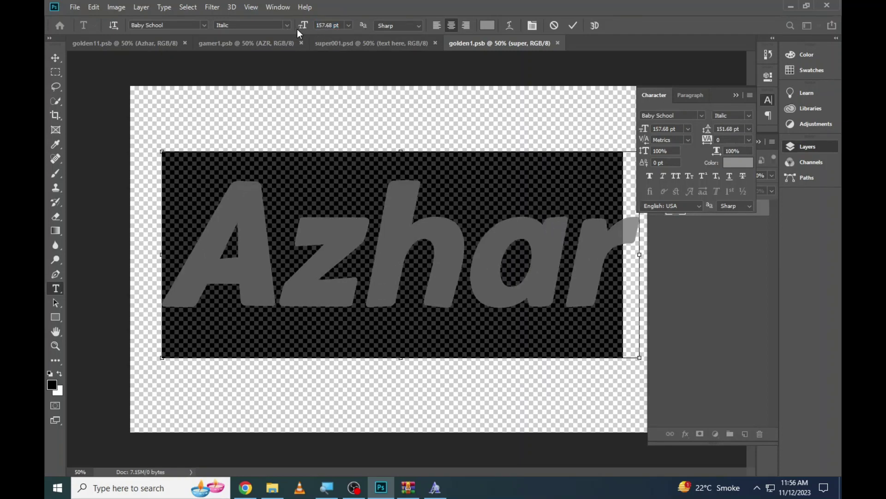
key(ctrl+Return)
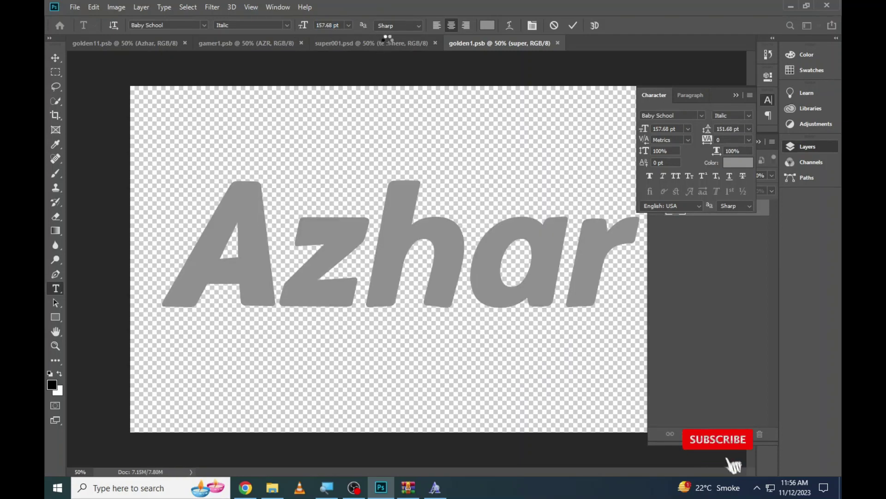
click(387, 41)
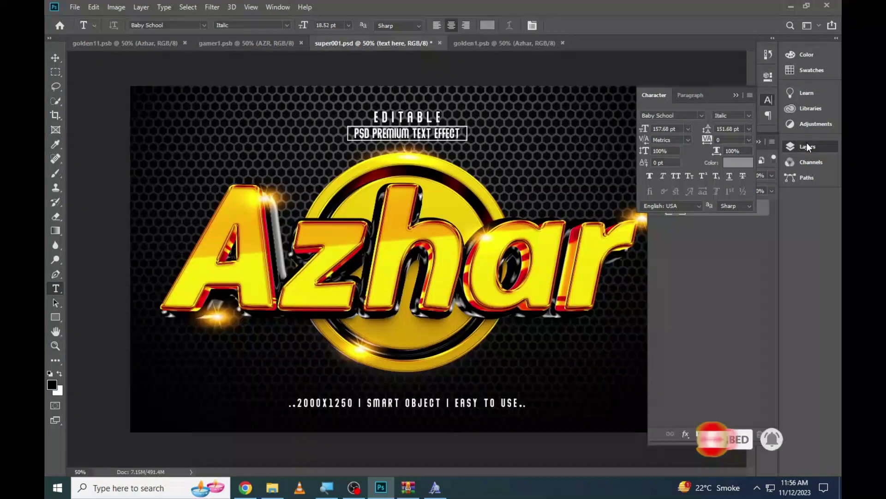
Collapse the Layers and Character panels, then zoom in on Azhar and fit the badge on screen
click(809, 146)
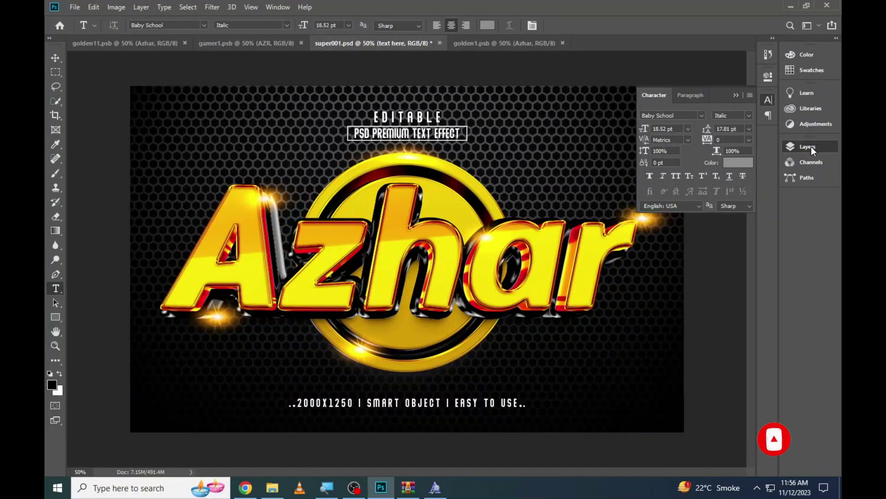
click(767, 101)
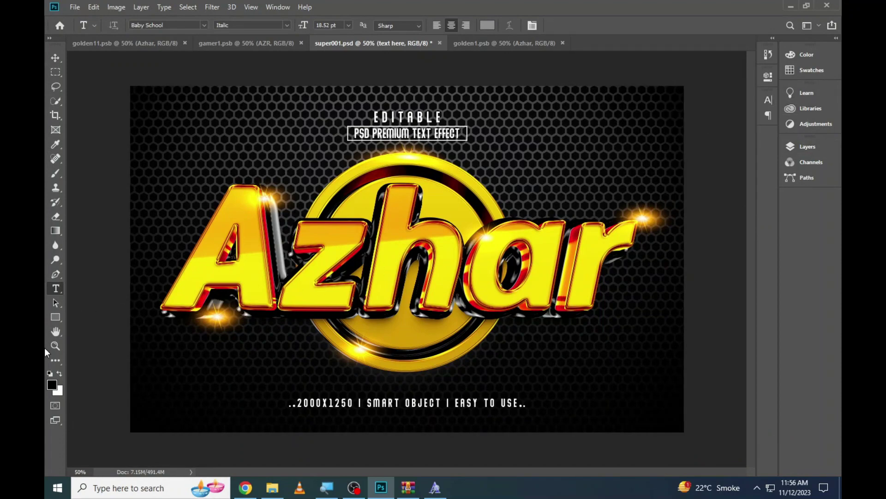
click(57, 346)
click(383, 295)
right_click(335, 271)
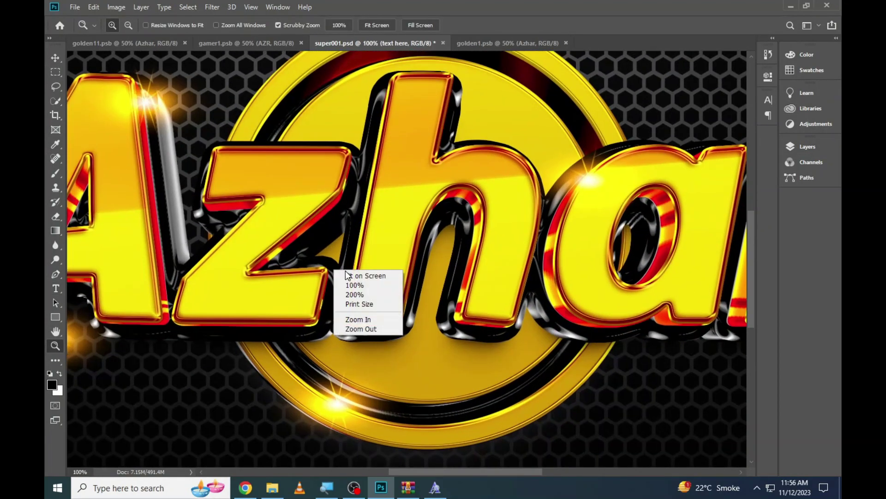
click(359, 276)
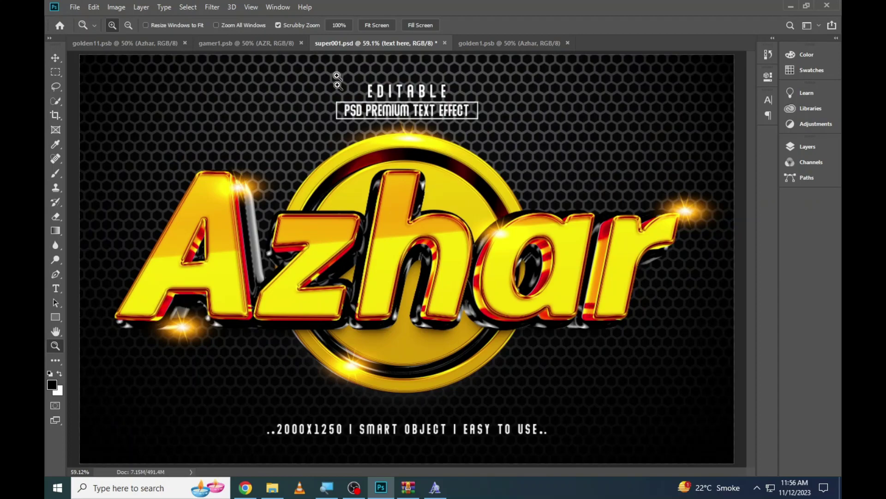
Bring the template folder forward in File Explorer and select all 36 files
click(272, 488)
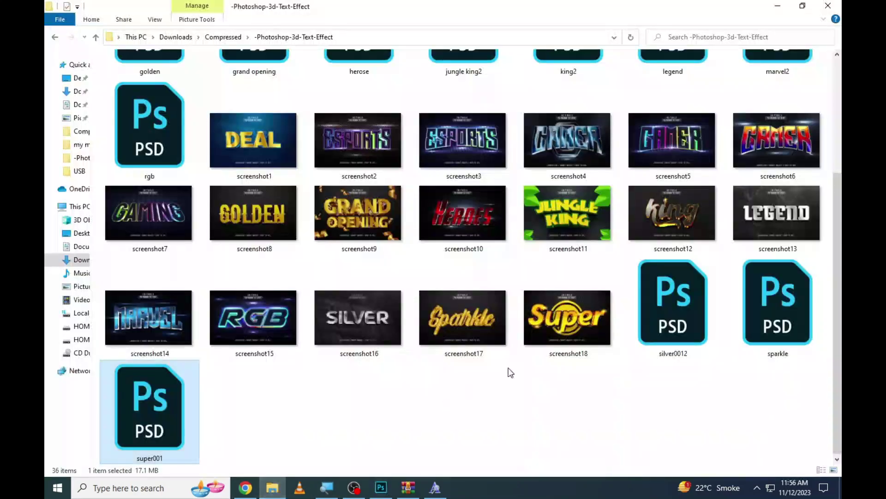
scroll(511, 371, up, 3)
scroll(511, 371, down, 3)
ctrl+scroll(511, 371, down, 2)
ctrl+scroll(511, 372, down, 2)
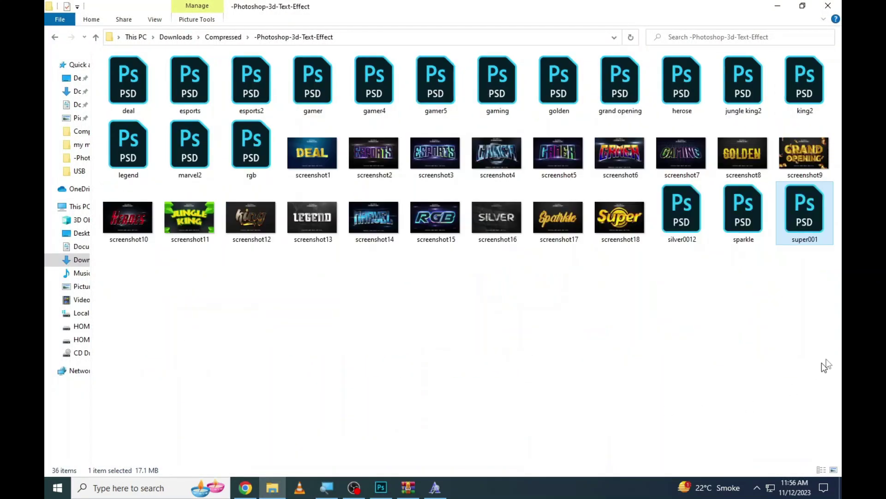
key(ctrl+a)
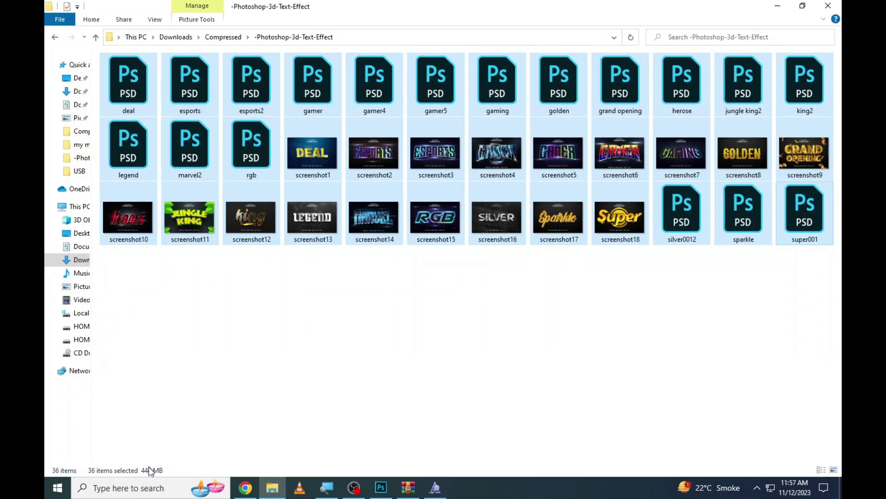